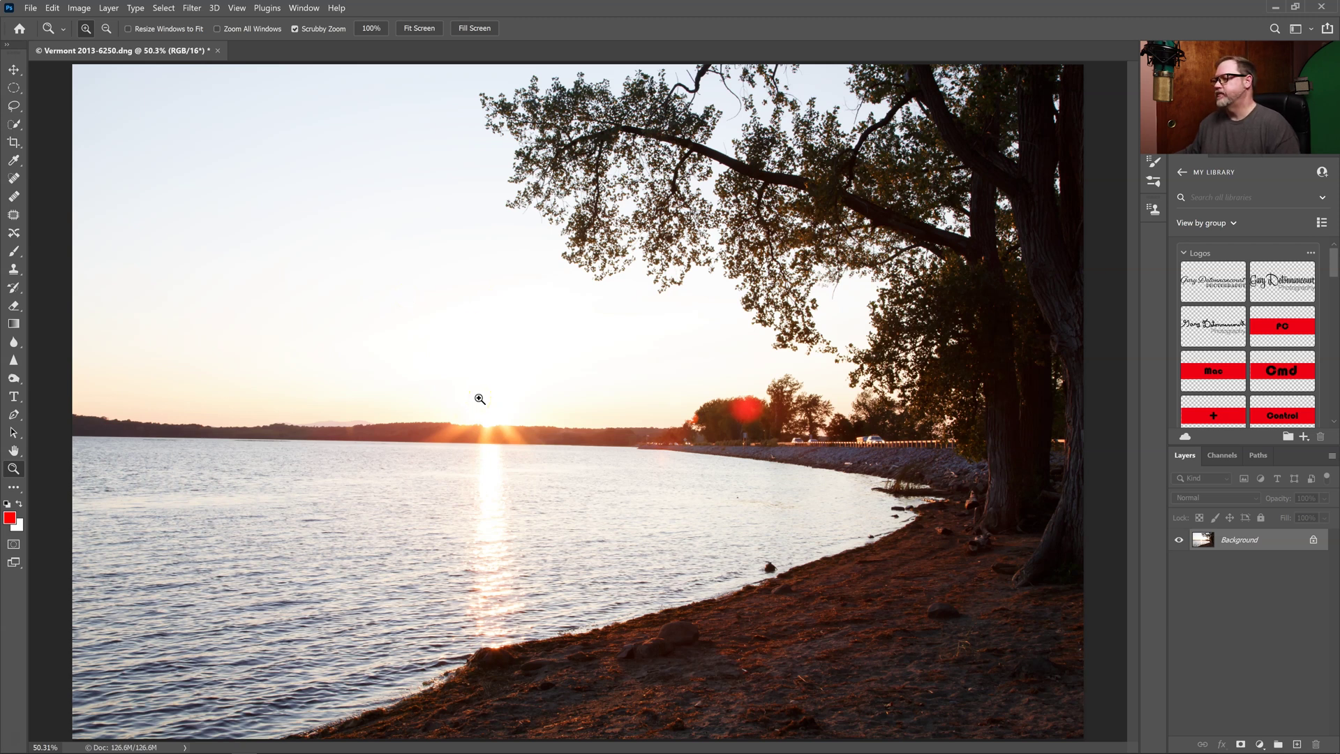
Launch Sky Replacement from the Edit menu, previewing the default orange sunset sky
click(52, 8)
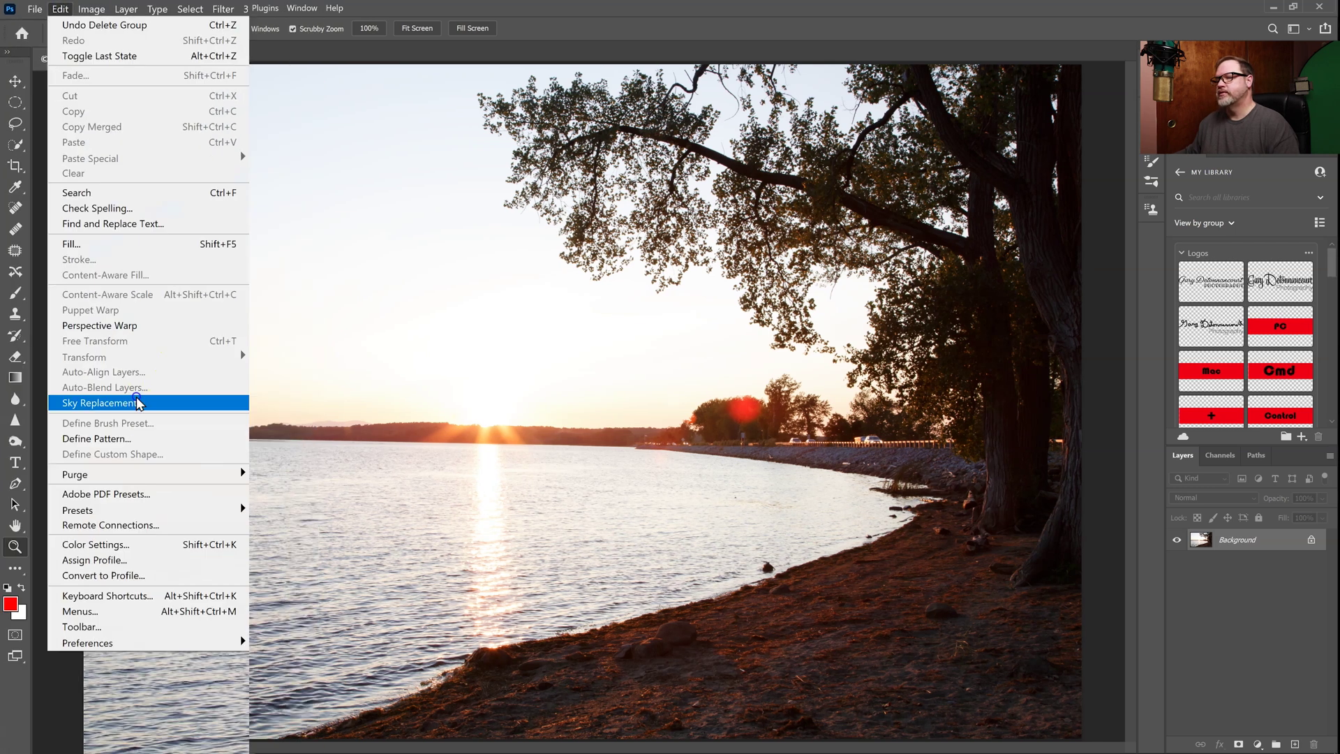
click(173, 517)
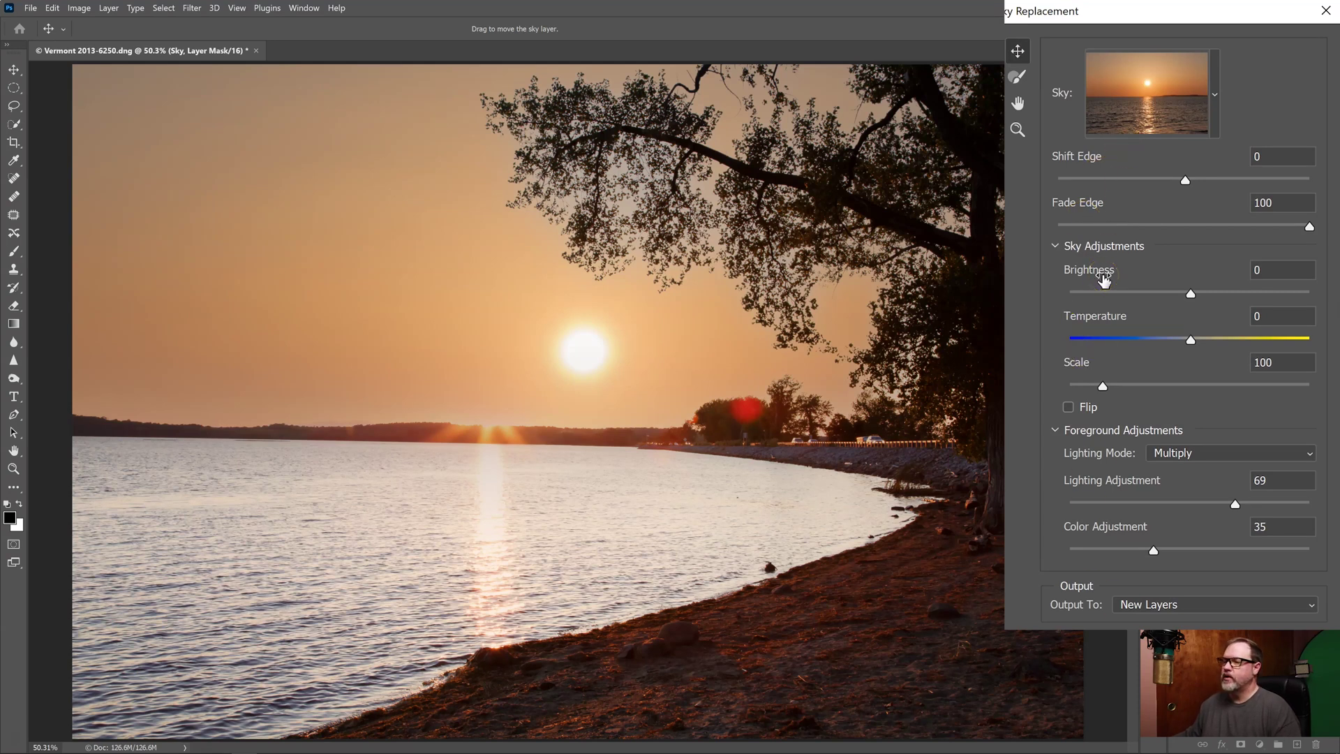
Open the sky presets and browse the Blue Skies and Spectacular preset folders
click(1215, 92)
click(1066, 222)
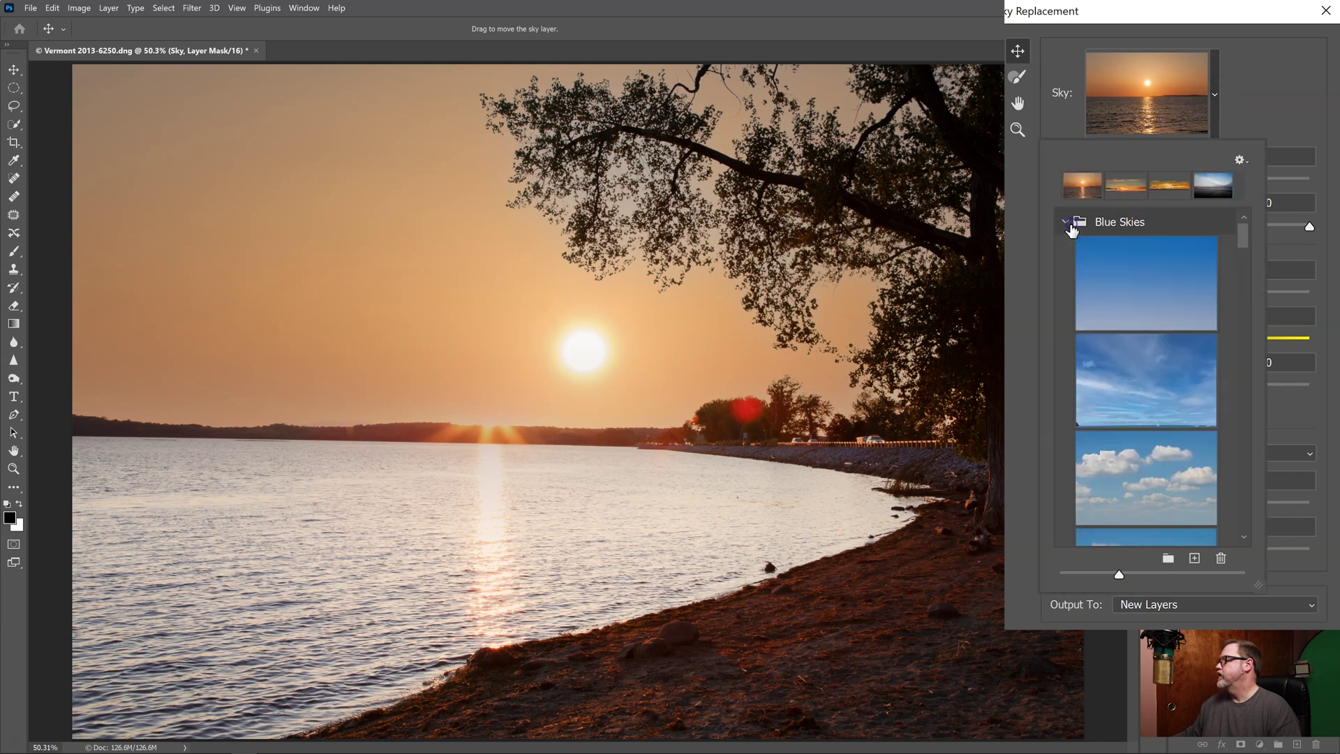
scroll(1095, 412, down, 2)
scroll(1095, 412, down, 1)
scroll(1089, 401, up, 4)
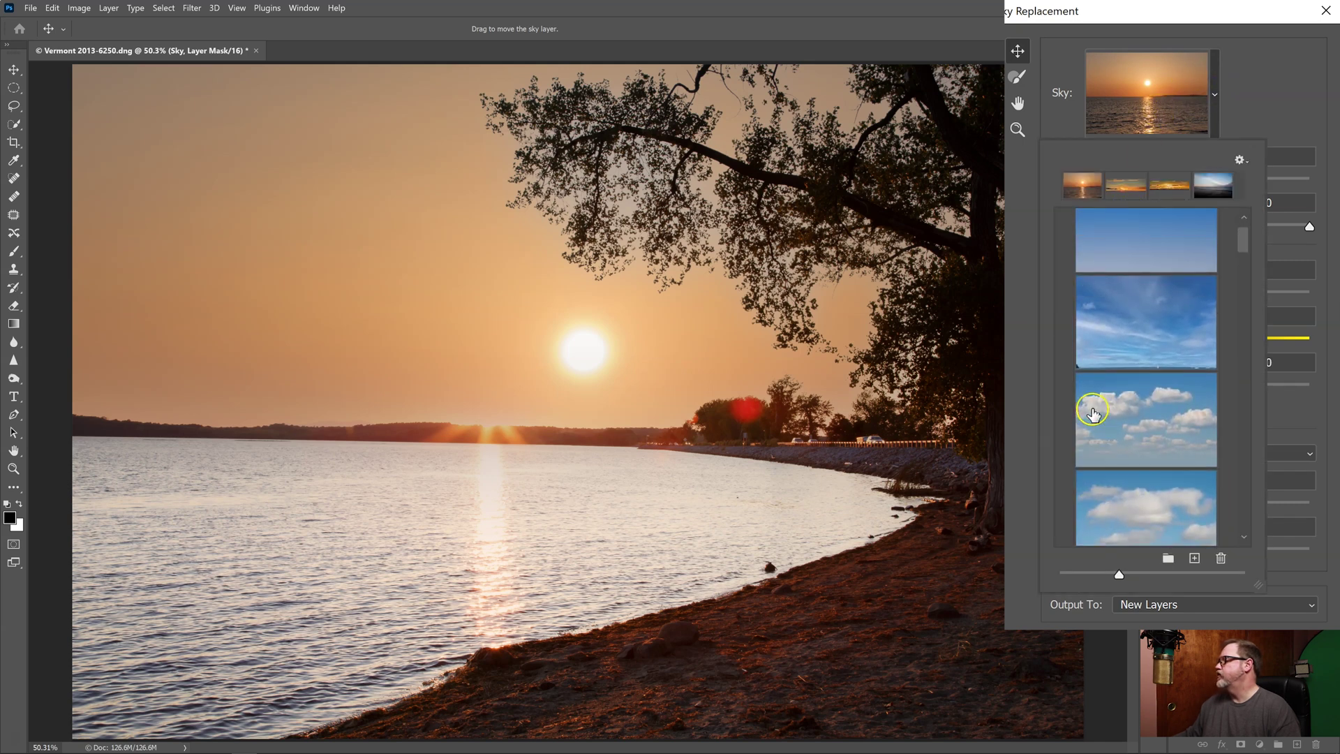
click(1065, 243)
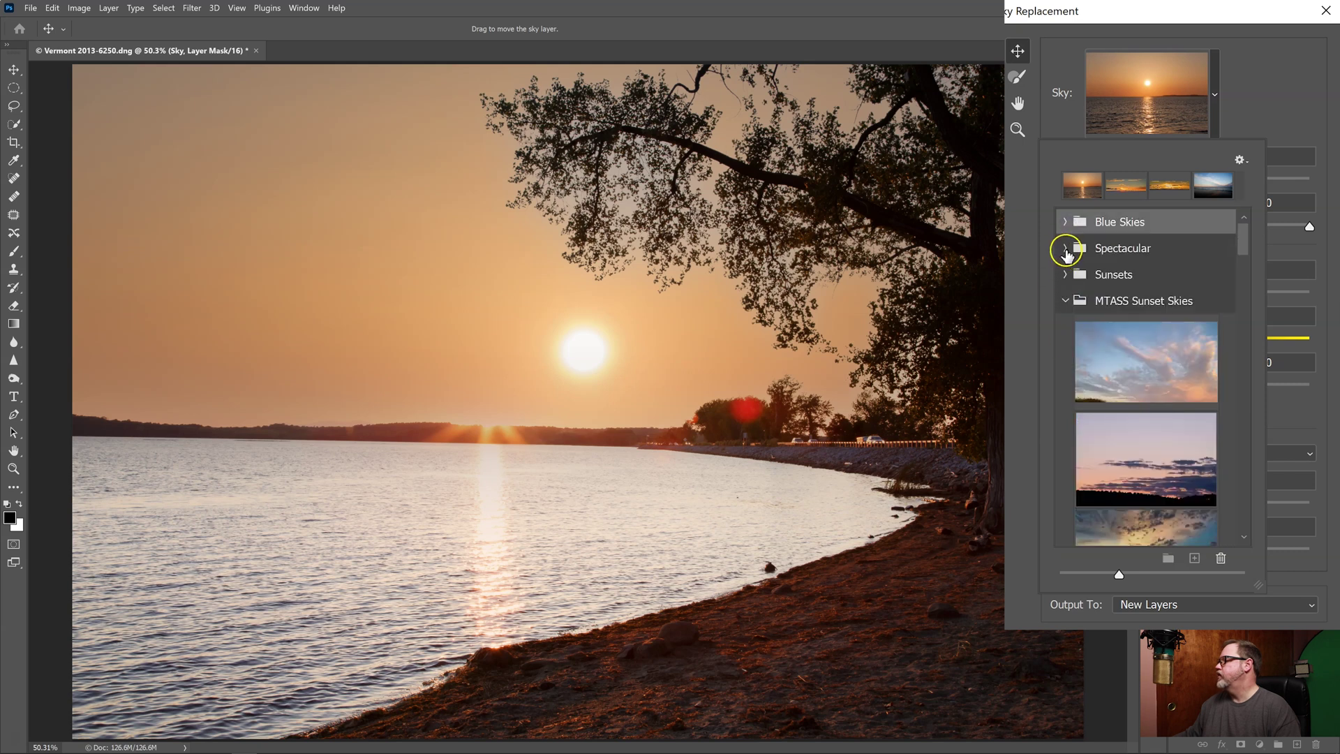
click(1067, 245)
scroll(1089, 348, down, 1)
scroll(1090, 349, down, 1)
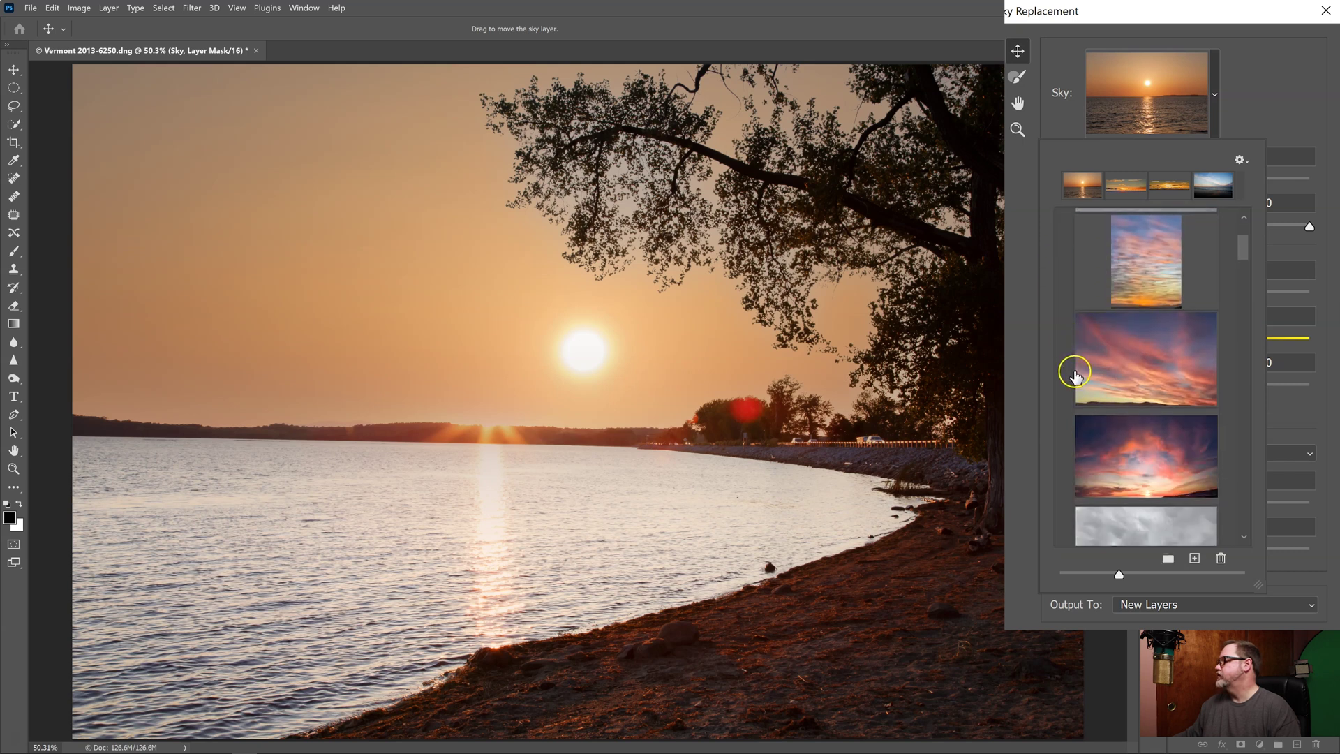
scroll(1075, 279, up, 1)
scroll(1080, 307, up, 1)
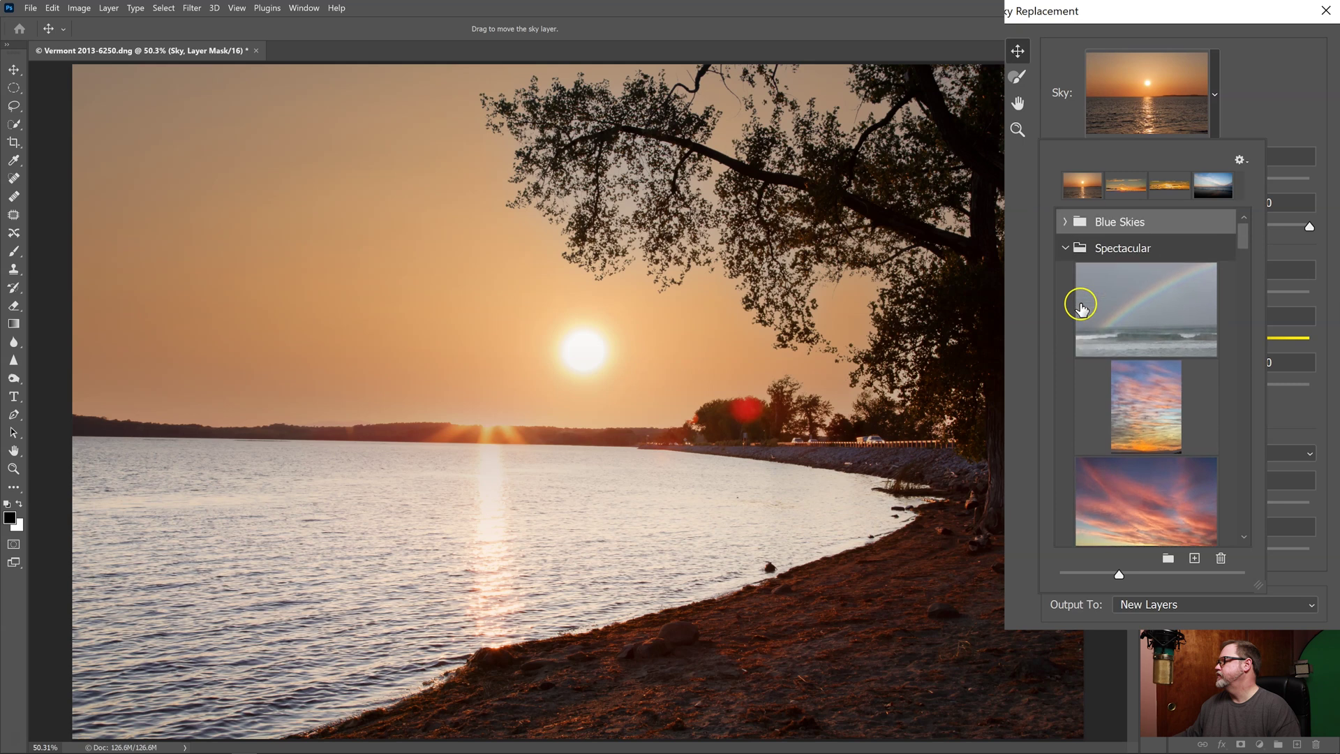
click(1065, 248)
Browse the Sunsets folder, recheck Spectacular, and collapse Sunsets to reveal MTASS Sunset Skies
click(1067, 276)
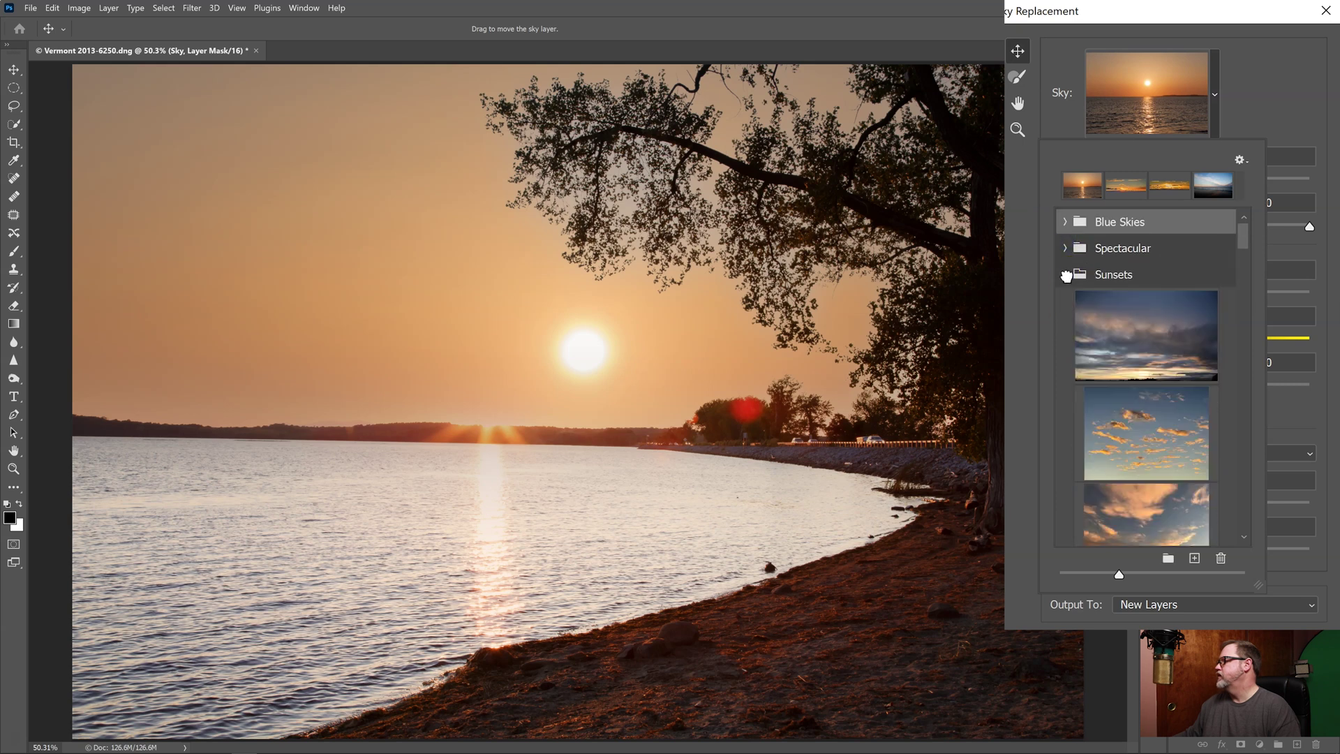
scroll(1088, 374, down, 1)
scroll(1088, 369, up, 1)
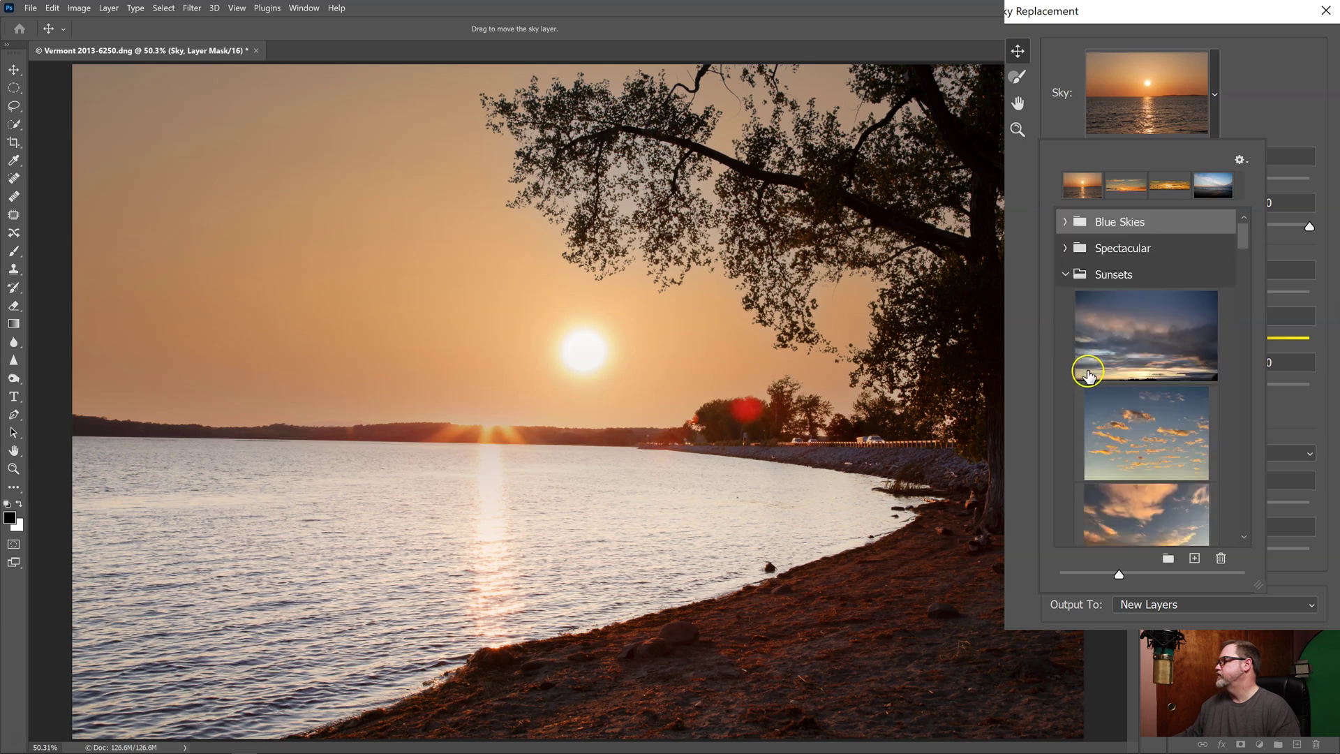
click(1066, 247)
click(1065, 248)
scroll(1072, 296, down, 1)
scroll(1072, 297, up, 1)
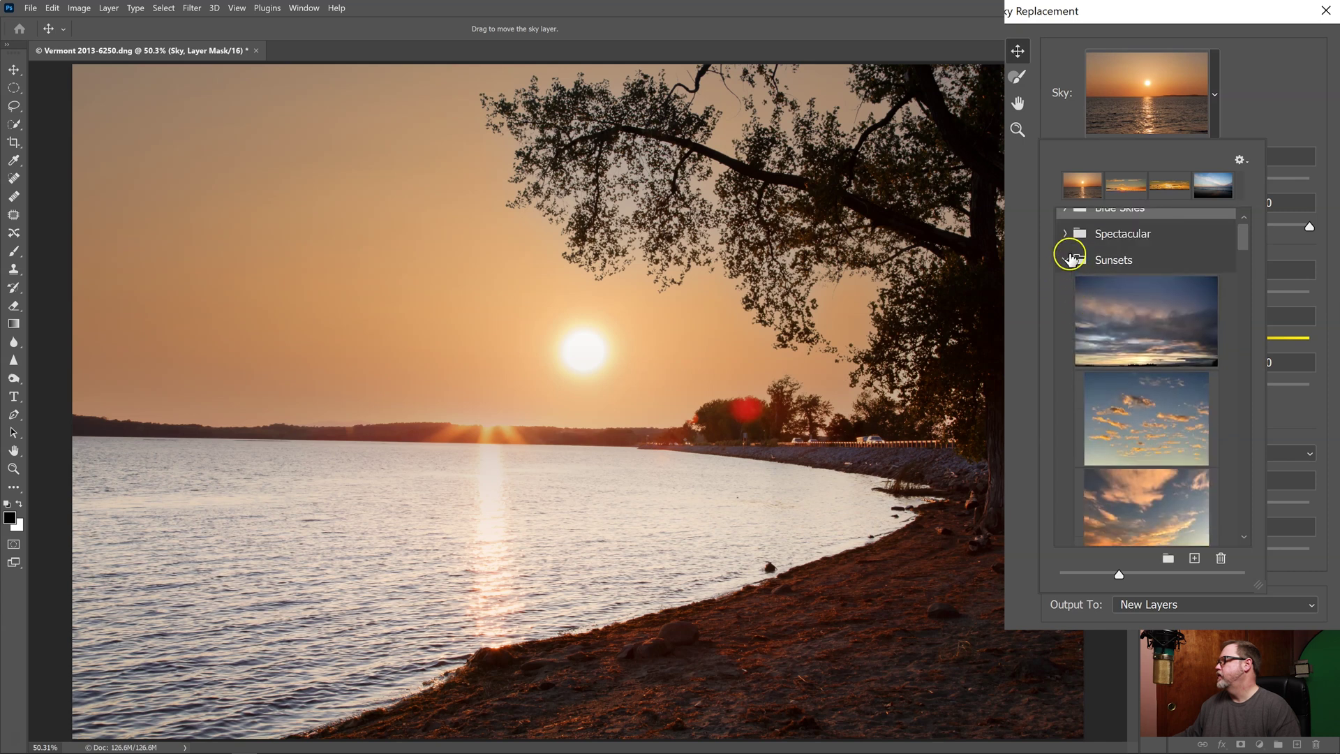
click(1065, 260)
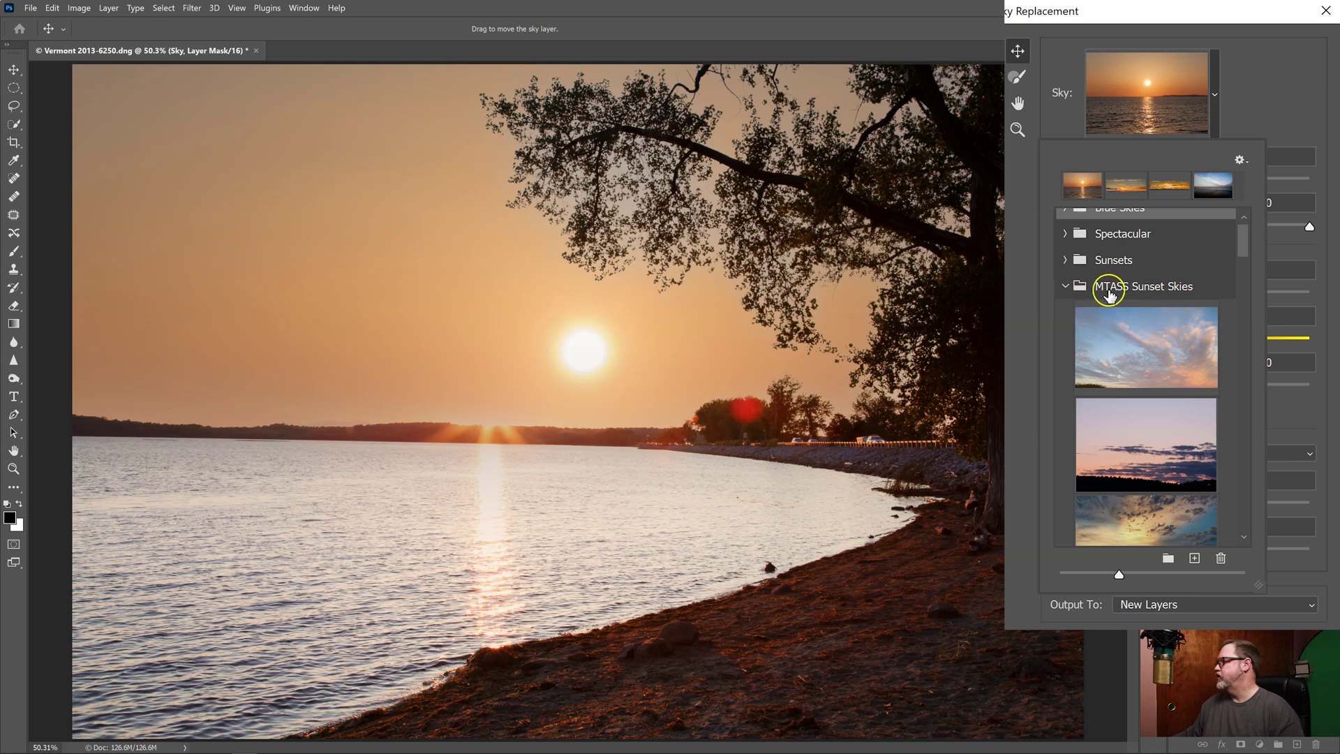
Apply the first MTASS Sunset Skies preset, a pale blue sky with pink-tinged clouds
click(1086, 377)
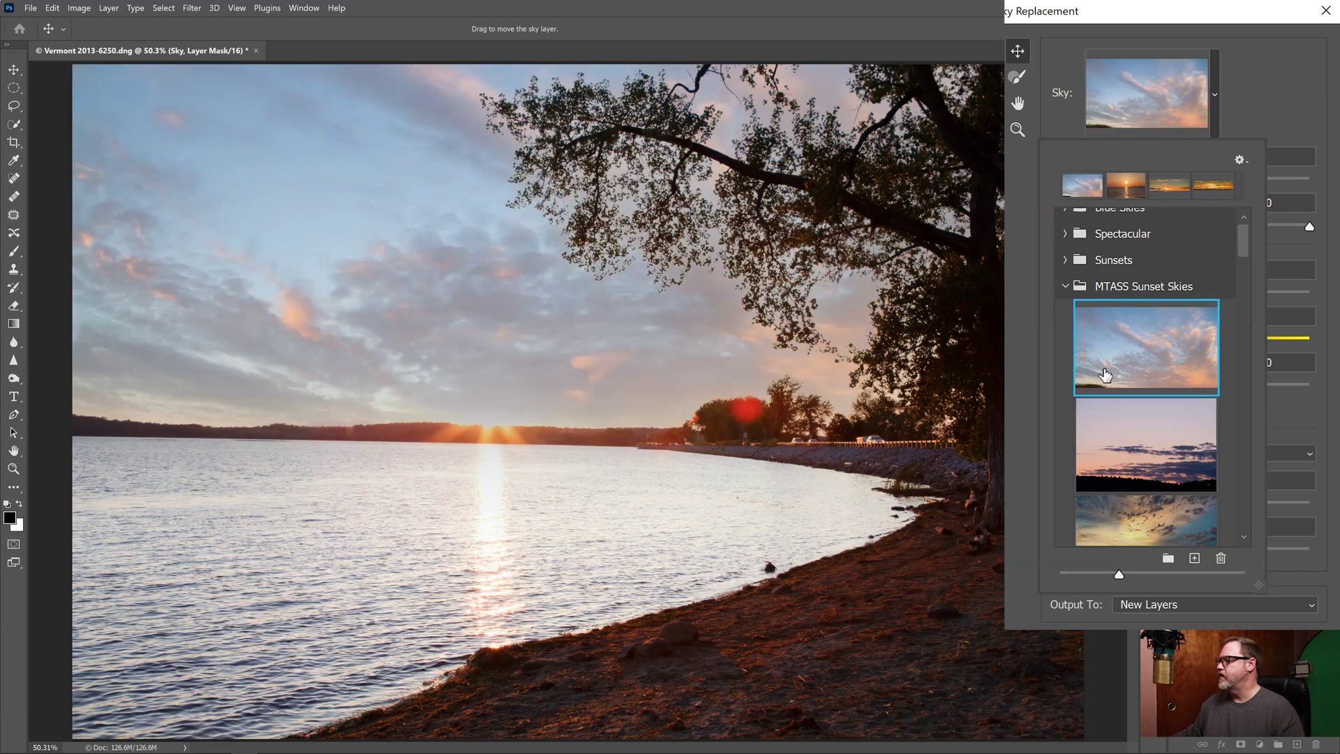
click(713, 621)
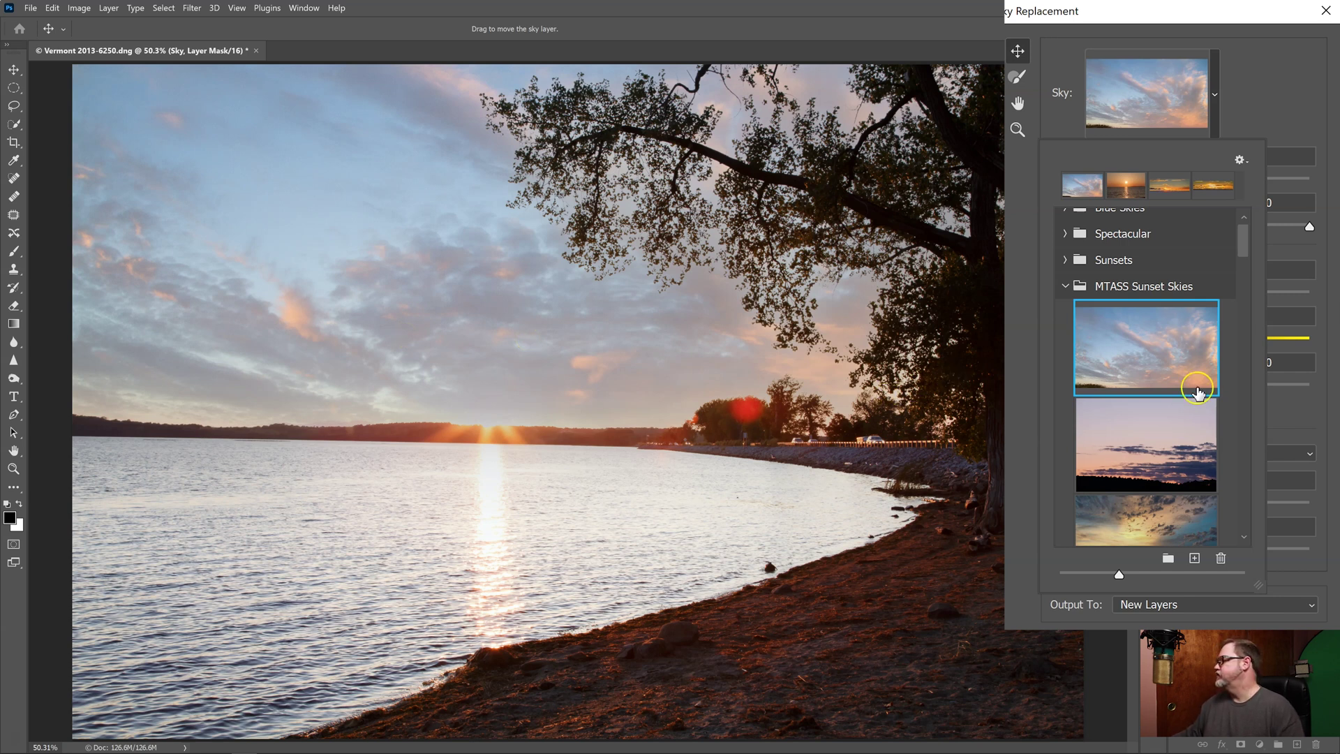
Choose the sunset-over-water preset with the large bright sun from further down the list
scroll(1158, 363, down, 2)
scroll(1148, 335, down, 4)
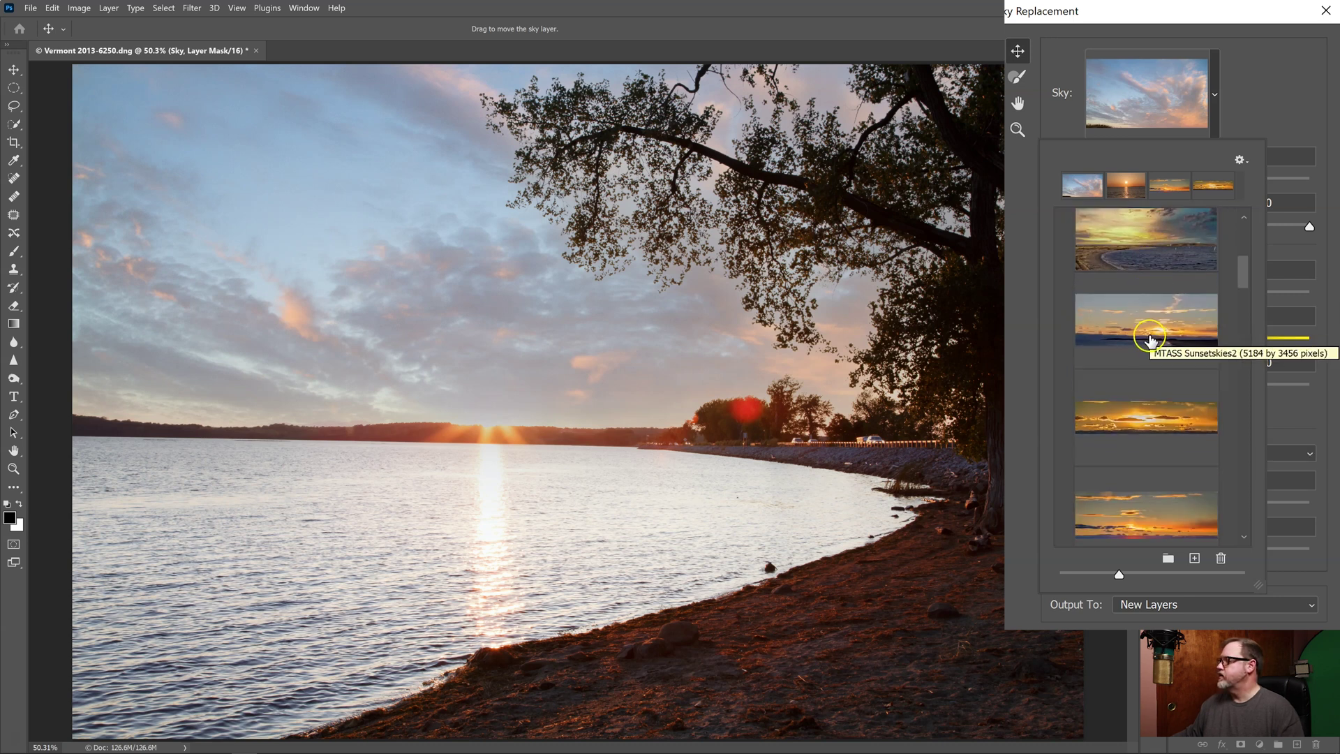
scroll(1145, 349, down, 2)
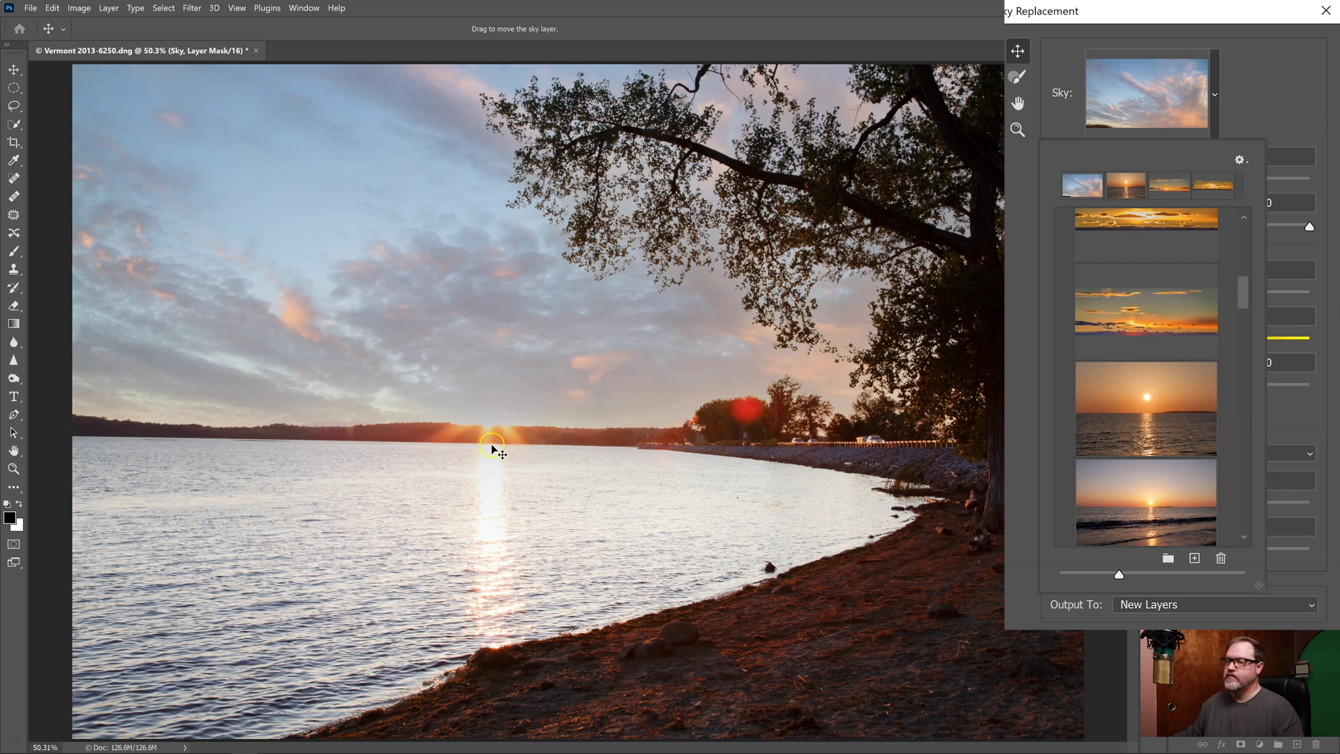
click(1091, 409)
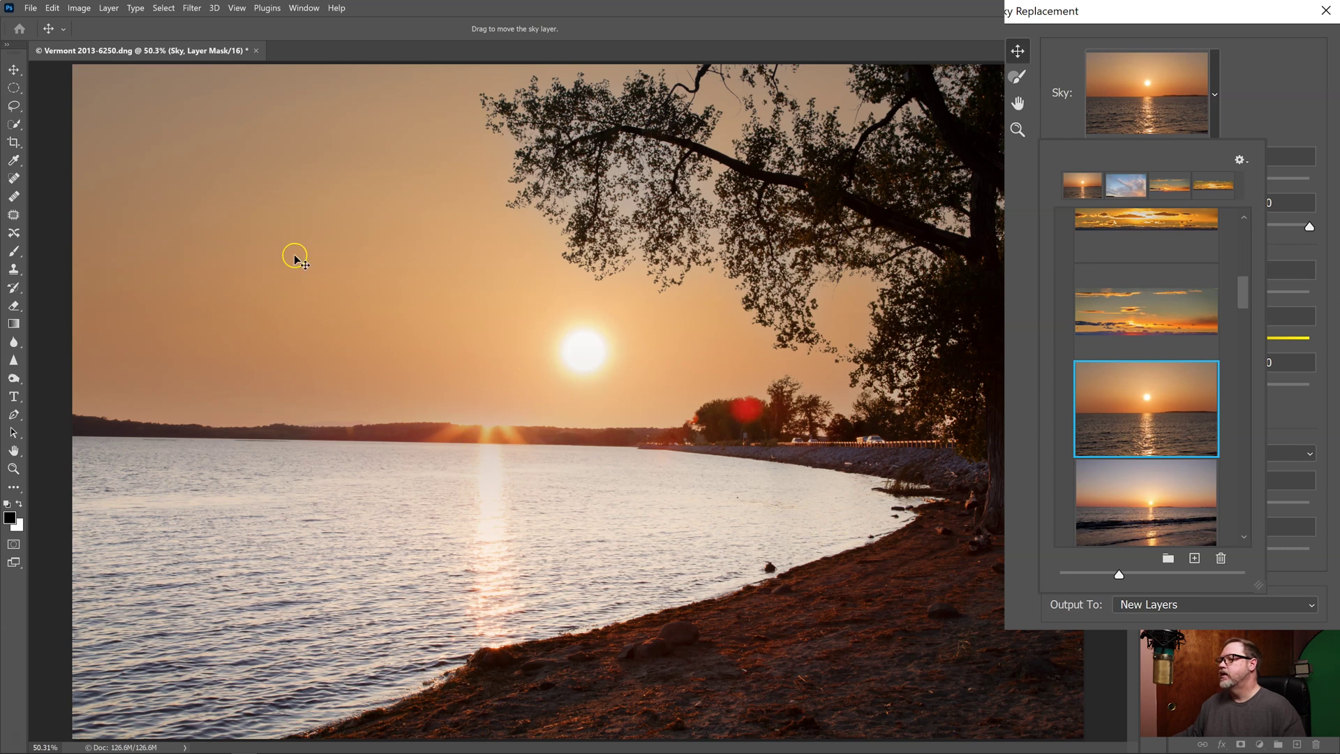
Drag the sky with the Sky Move tool until the sun sits on the lake's horizon
click(1017, 51)
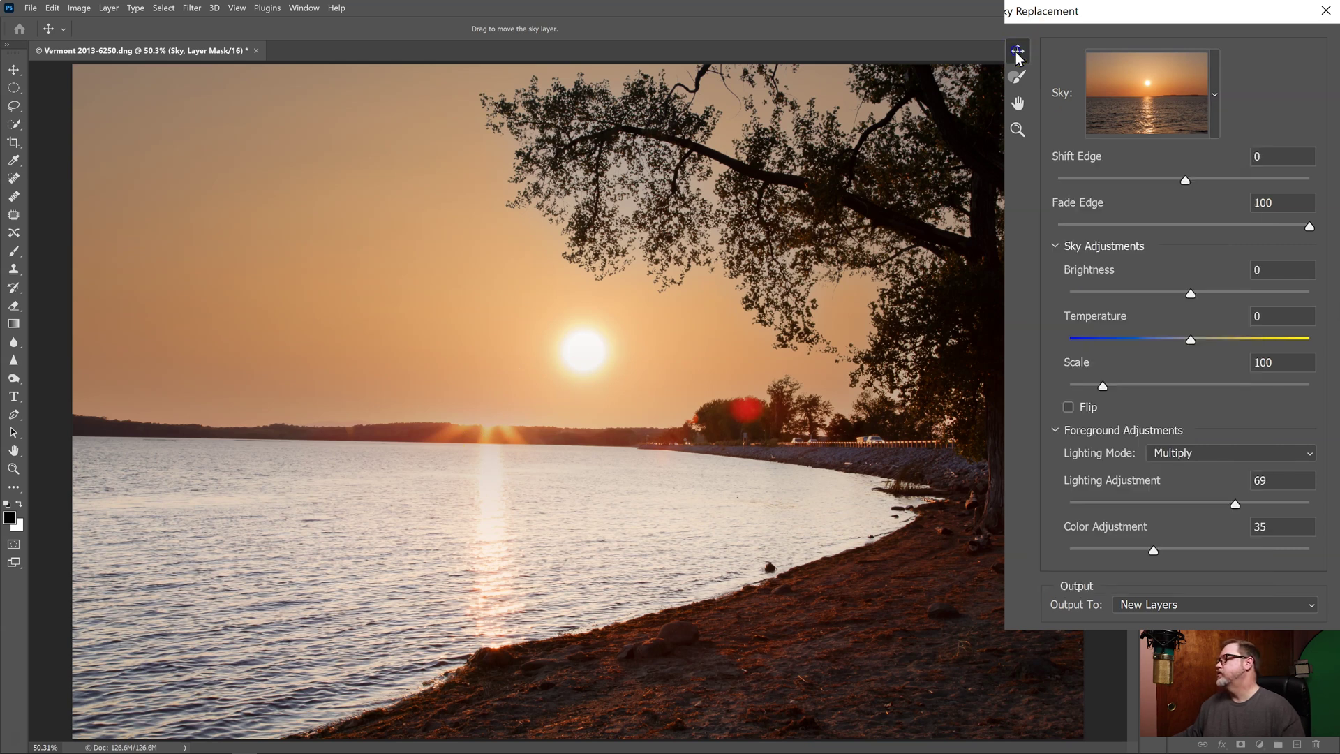
click(494, 309)
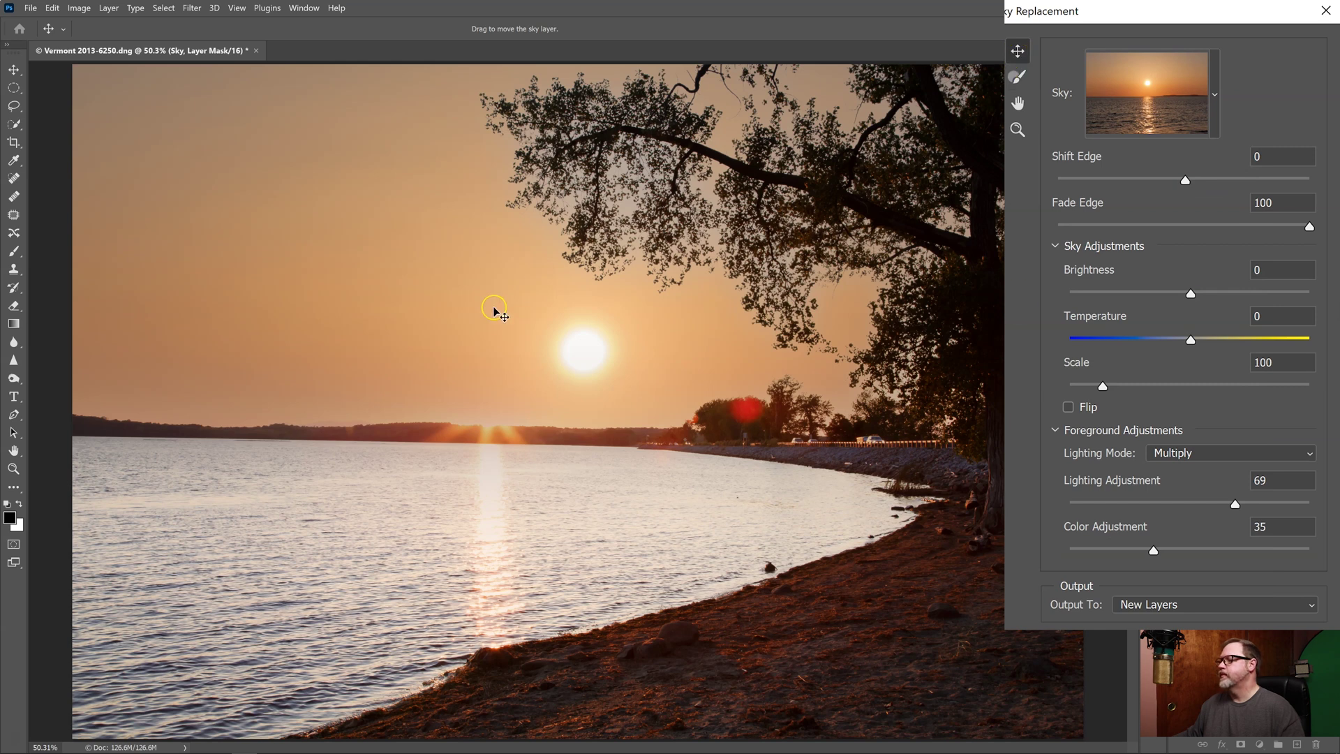
drag(479, 309, 394, 397)
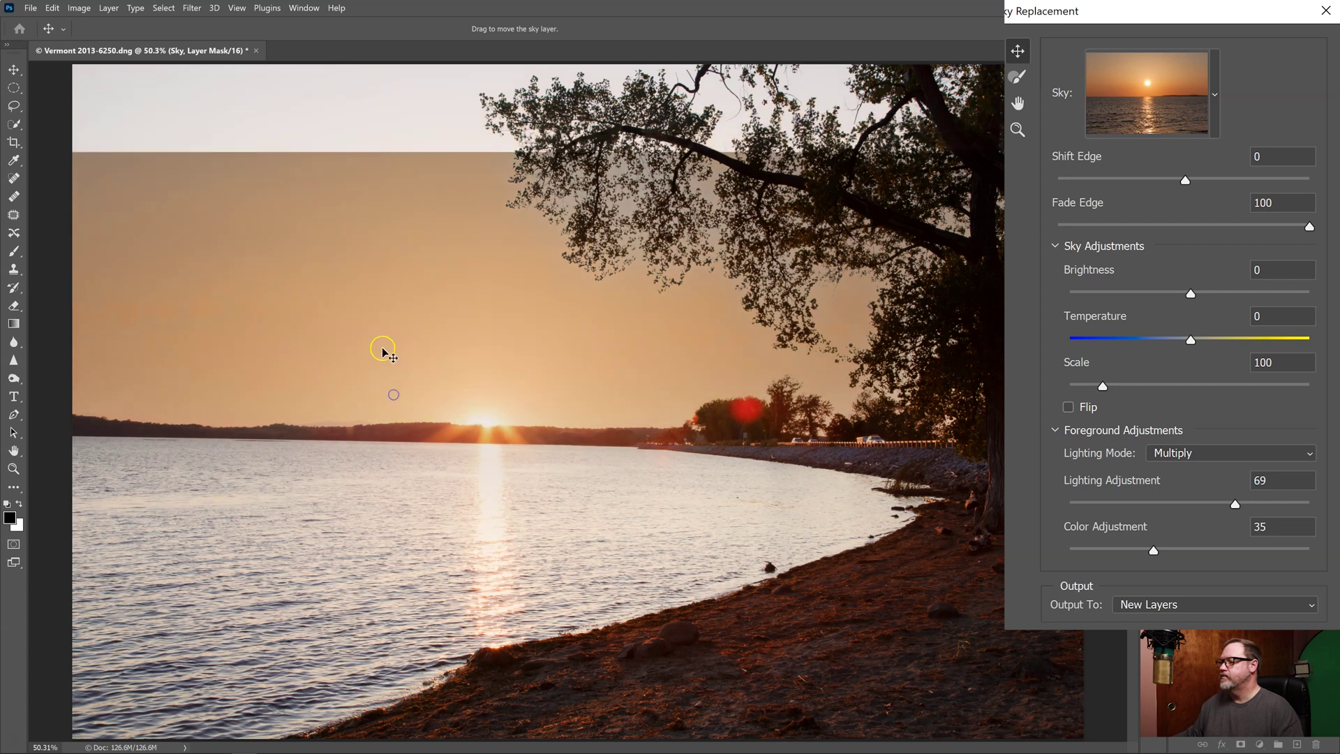
drag(383, 350, 384, 361)
click(496, 438)
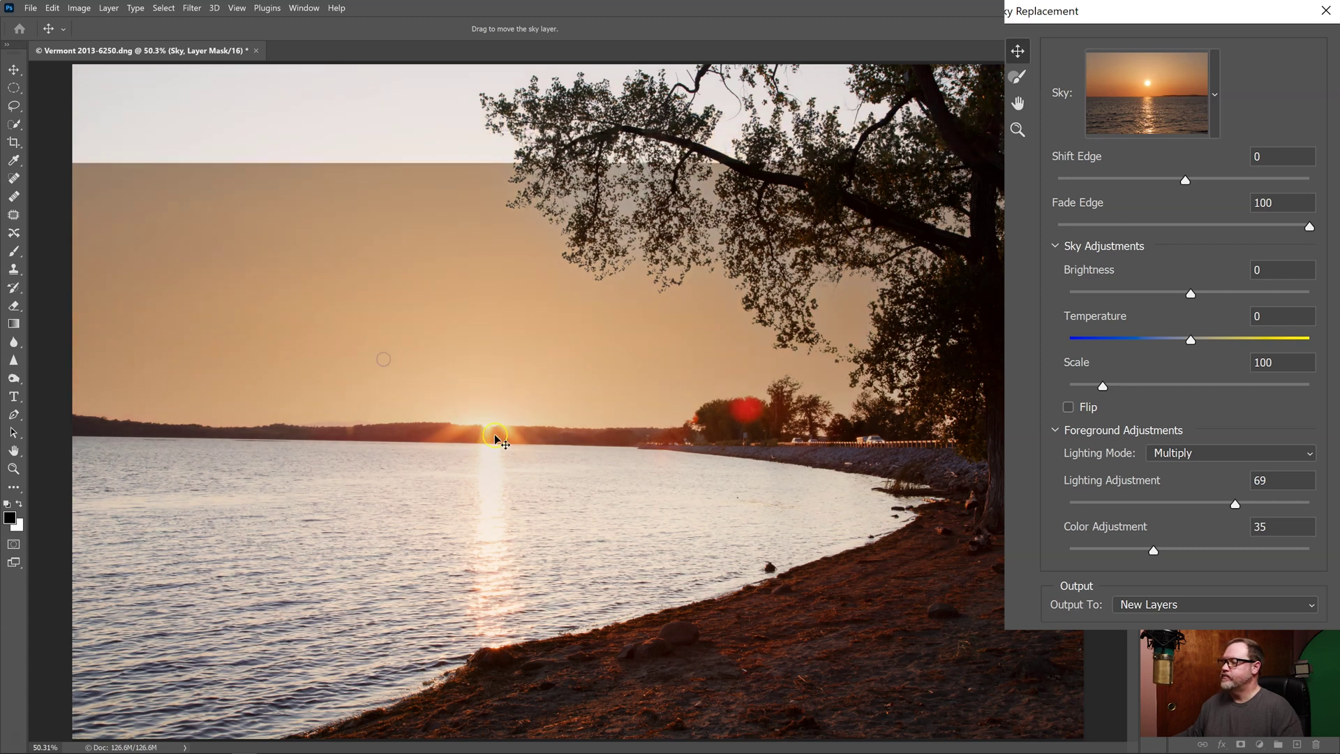
drag(491, 430, 470, 351)
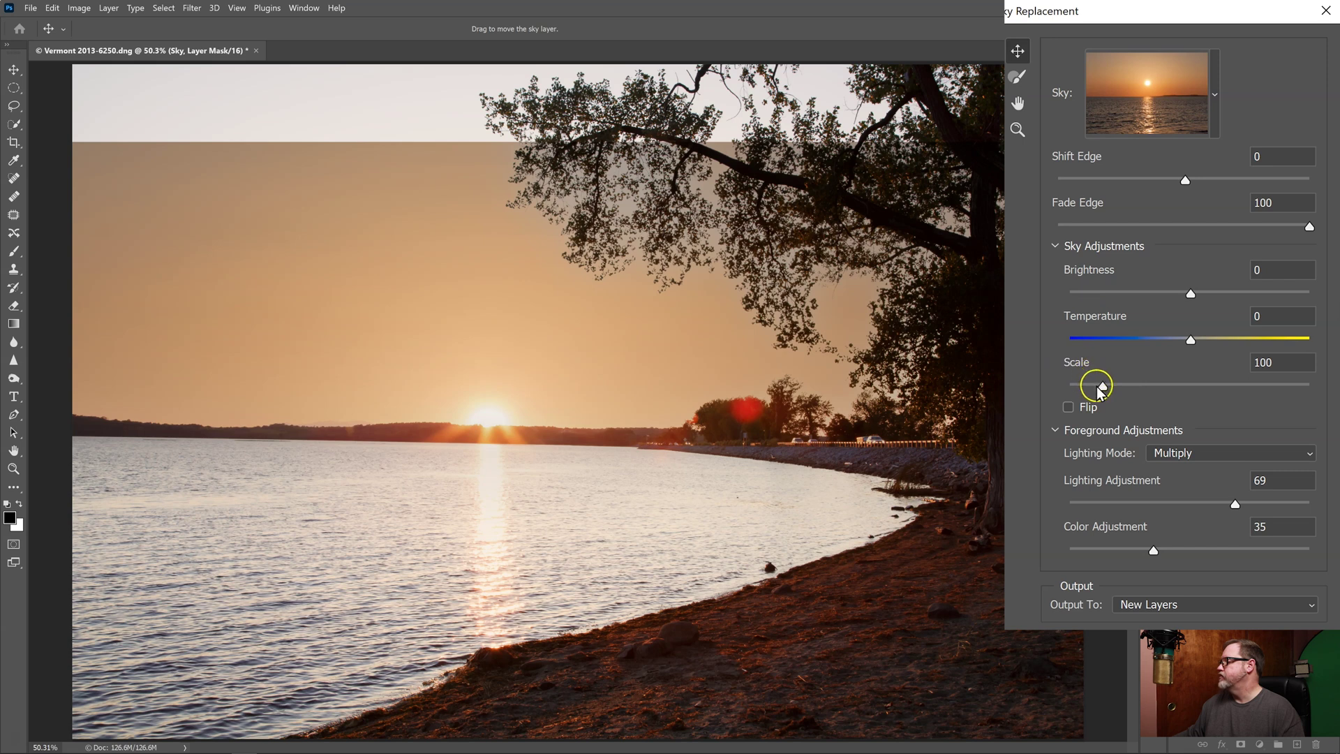
Set the sky Scale to 261 and drag the sky so the sun sinks onto the horizon
drag(1102, 388, 1219, 396)
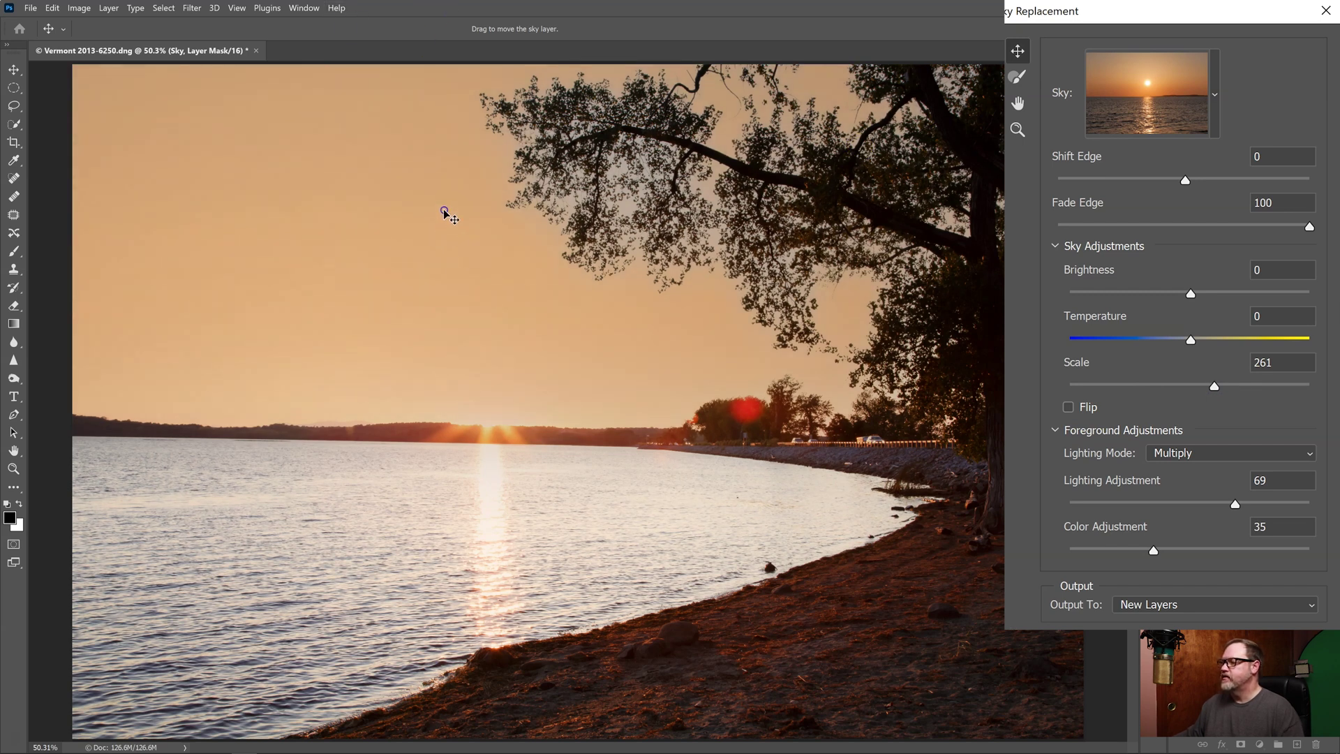
drag(442, 323, 528, 240)
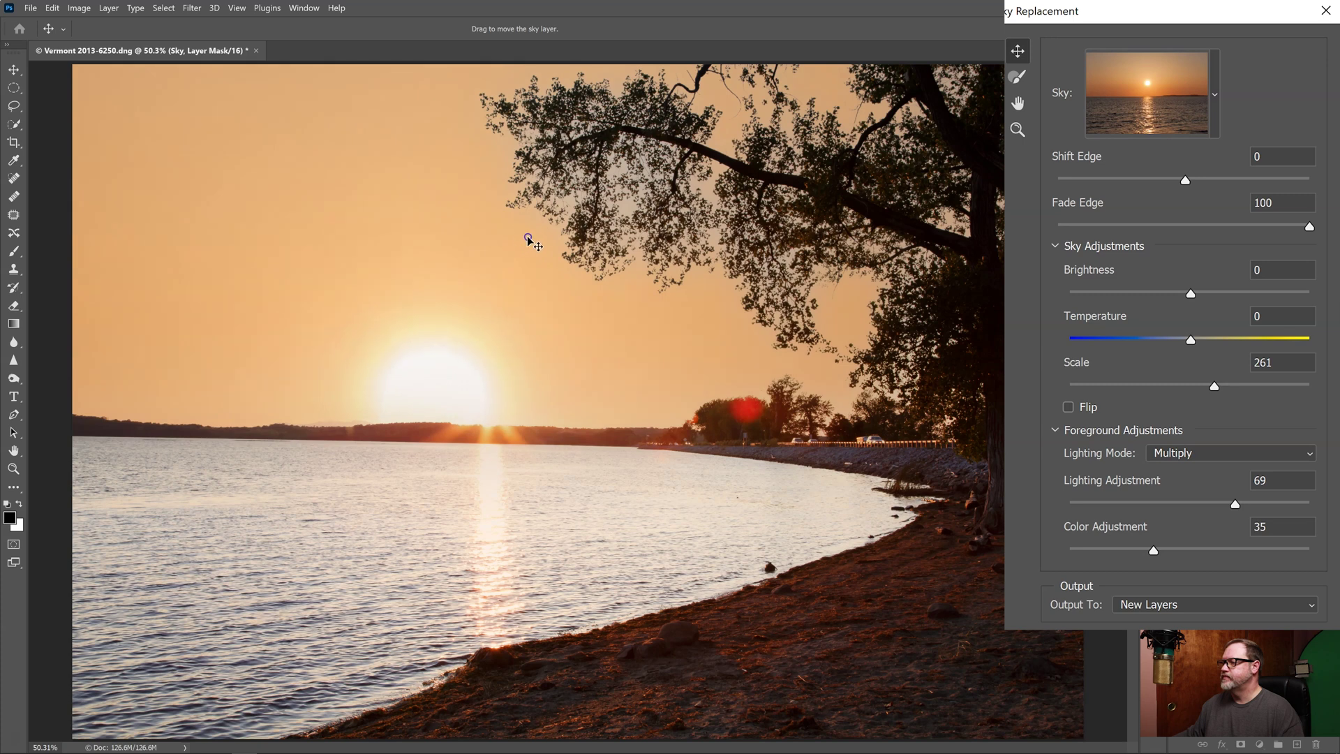
drag(382, 220, 389, 305)
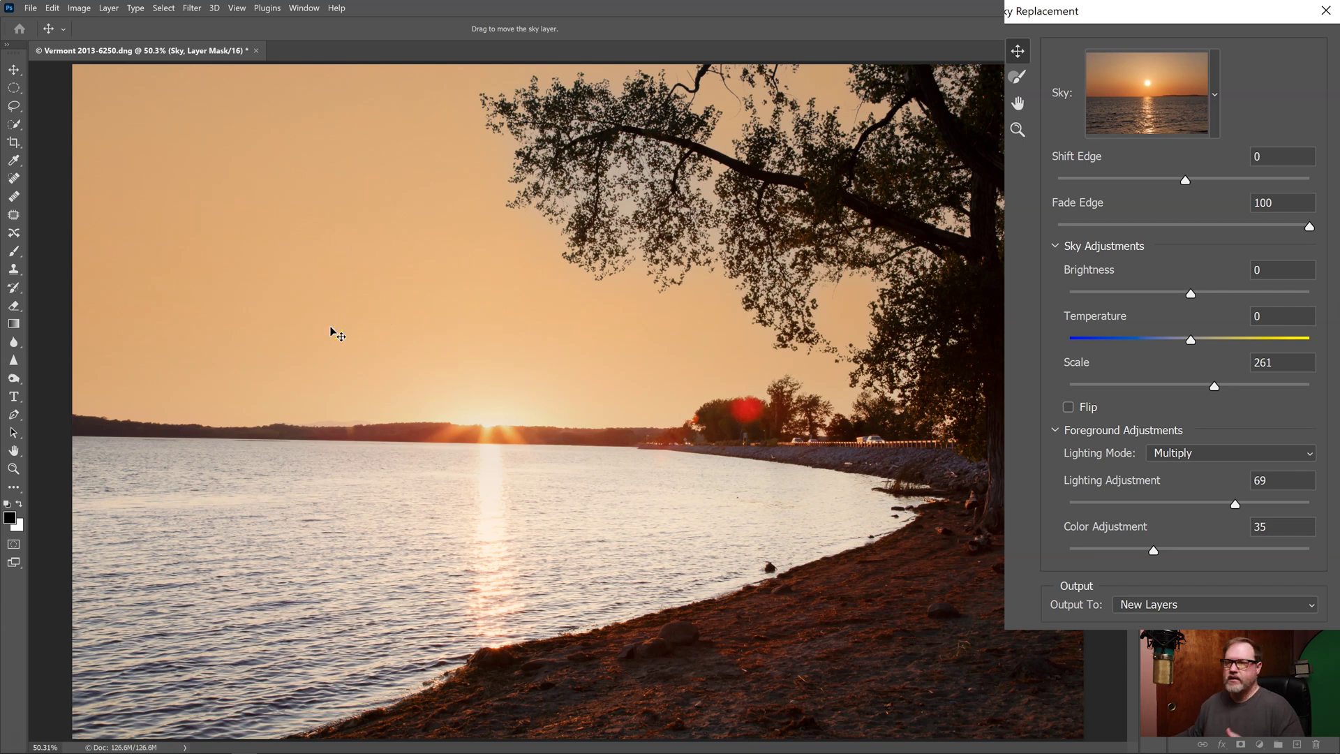
Zoom to 100% and pan to the silhouetted tree branches to inspect the sky blend
click(666, 184)
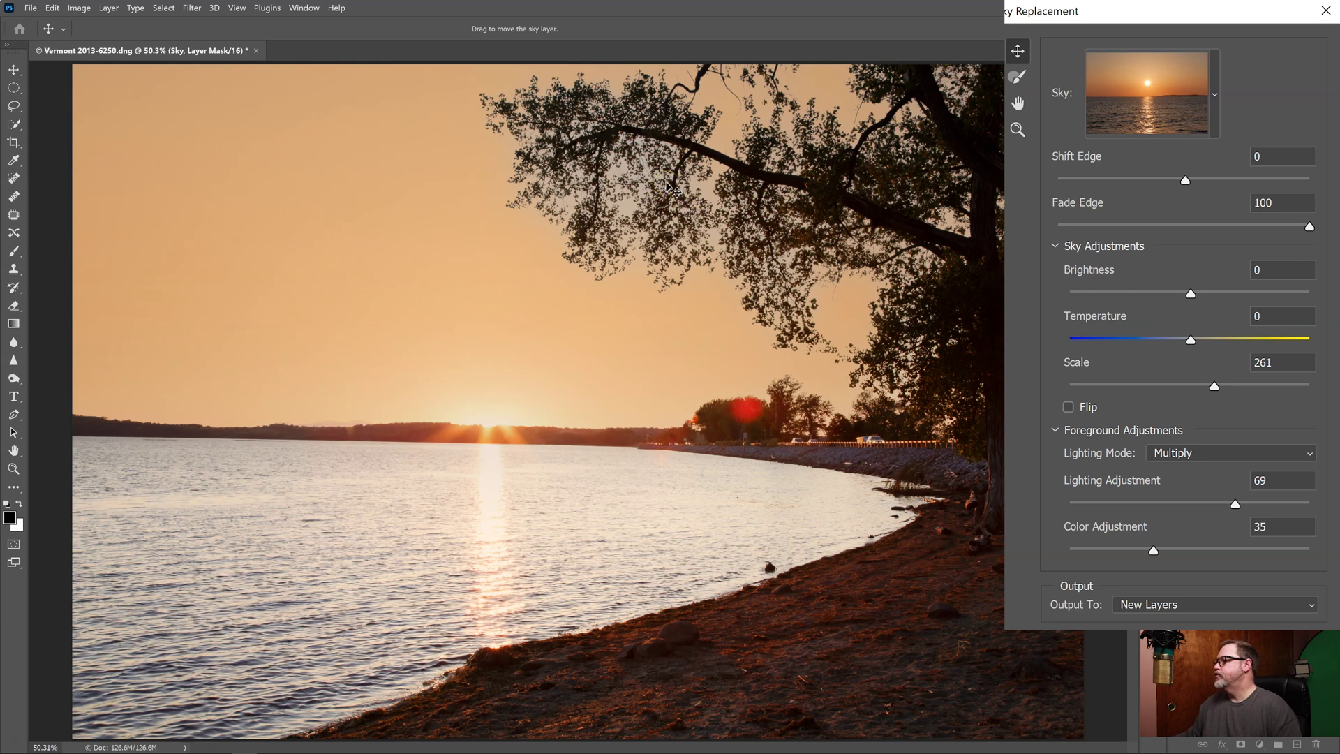
drag(664, 186, 649, 193)
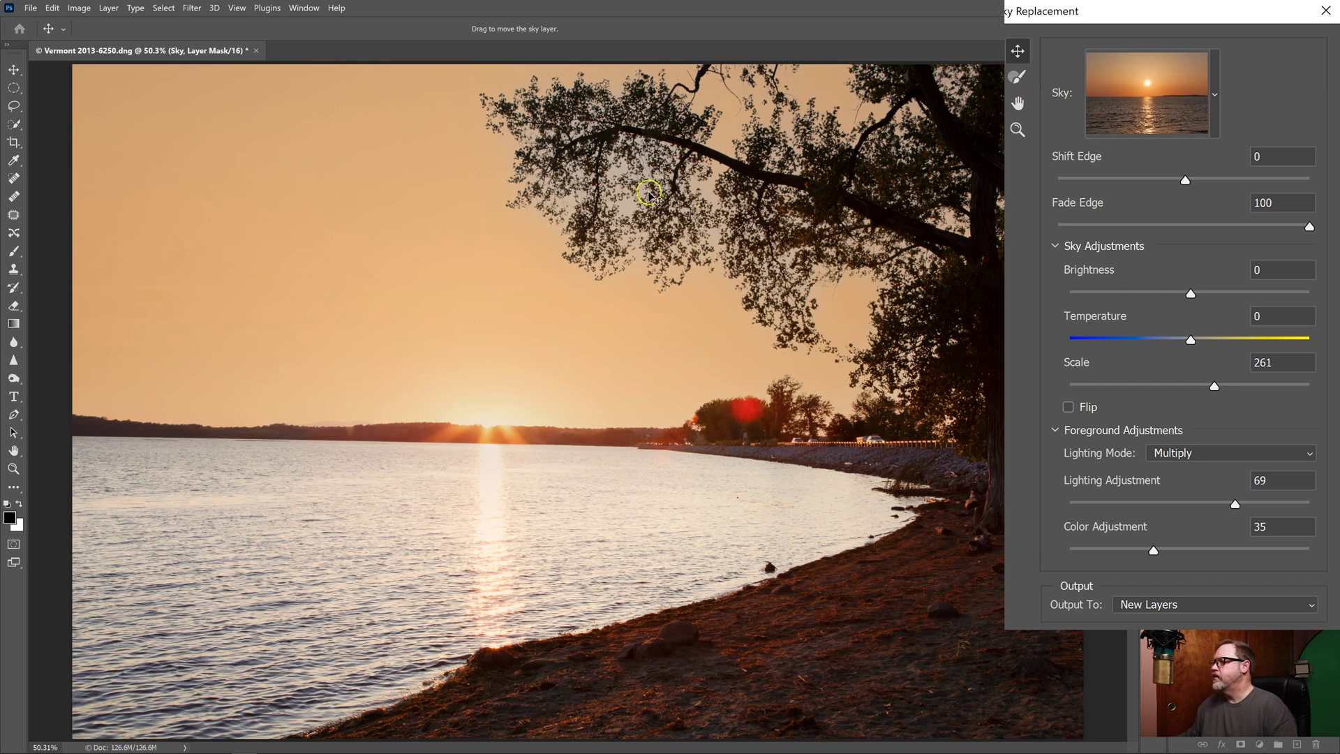
key(ctrl+plus)
key(ctrl+plus)
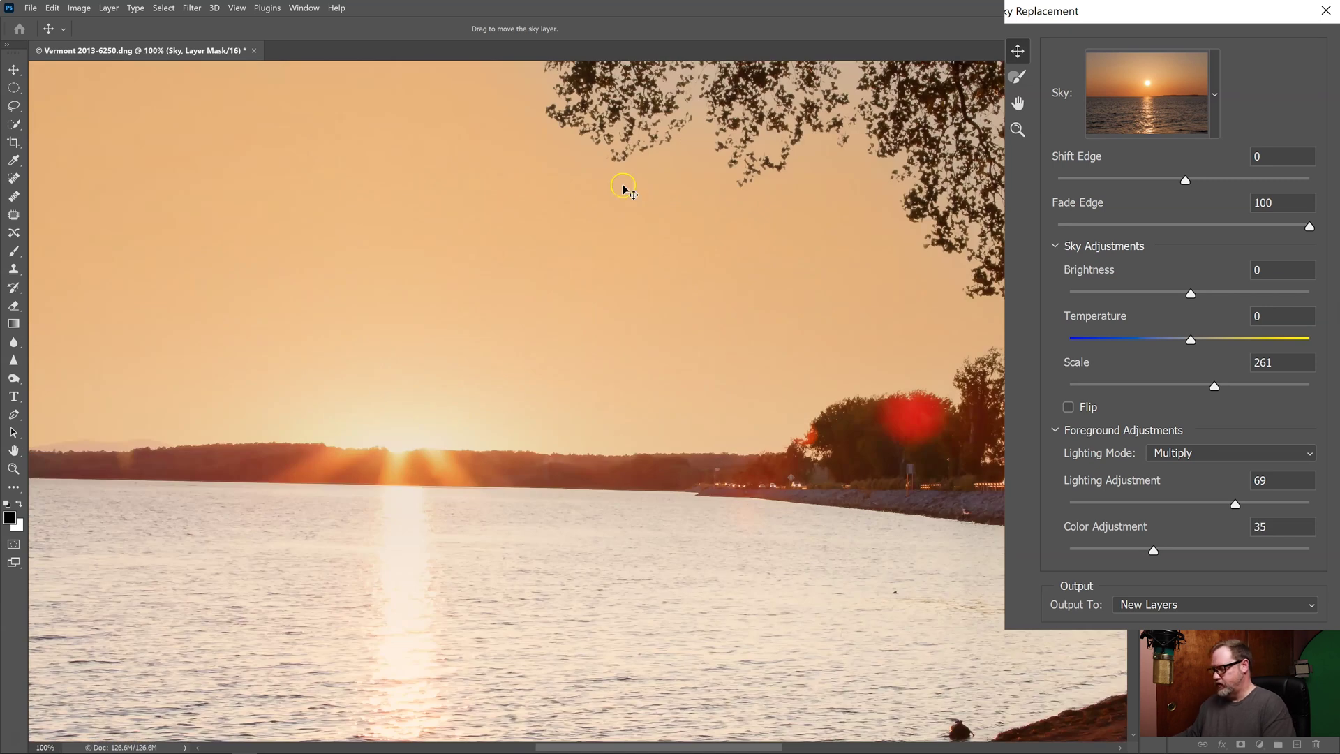
drag(658, 171, 574, 565)
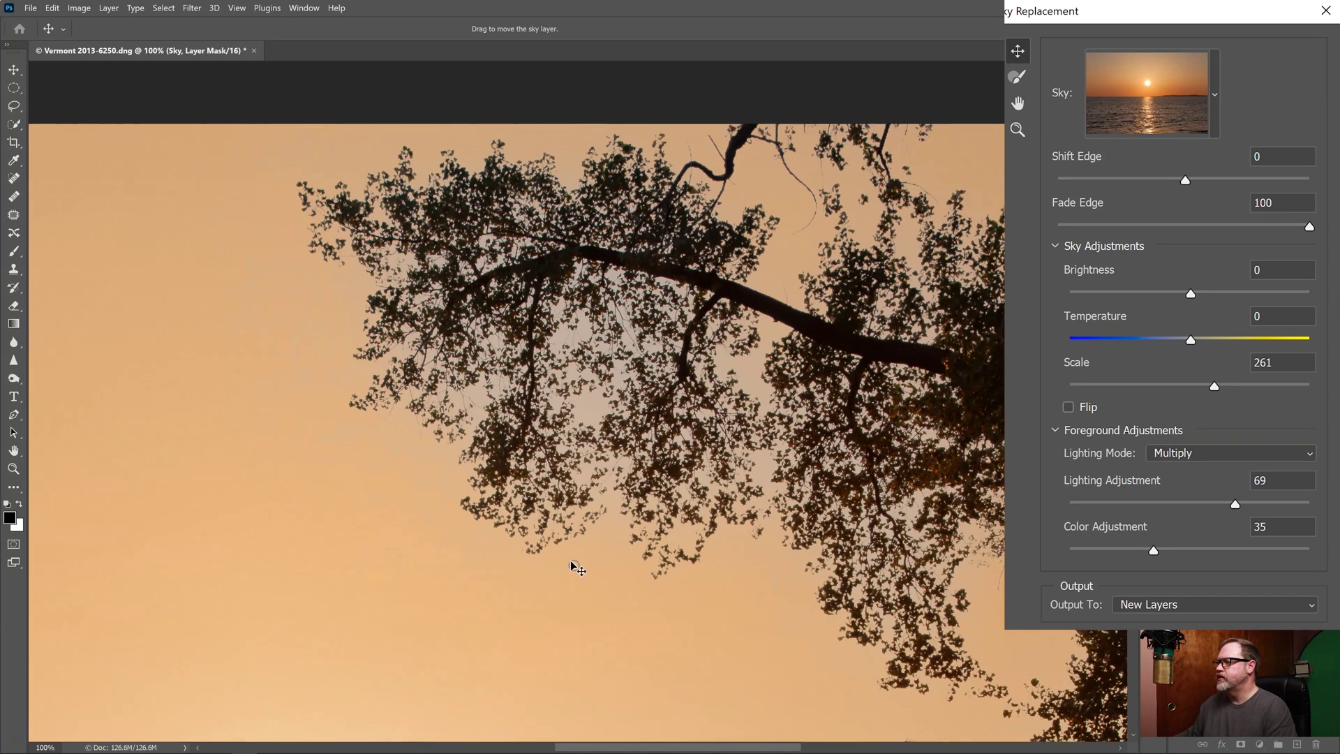
click(388, 430)
drag(388, 430, 595, 419)
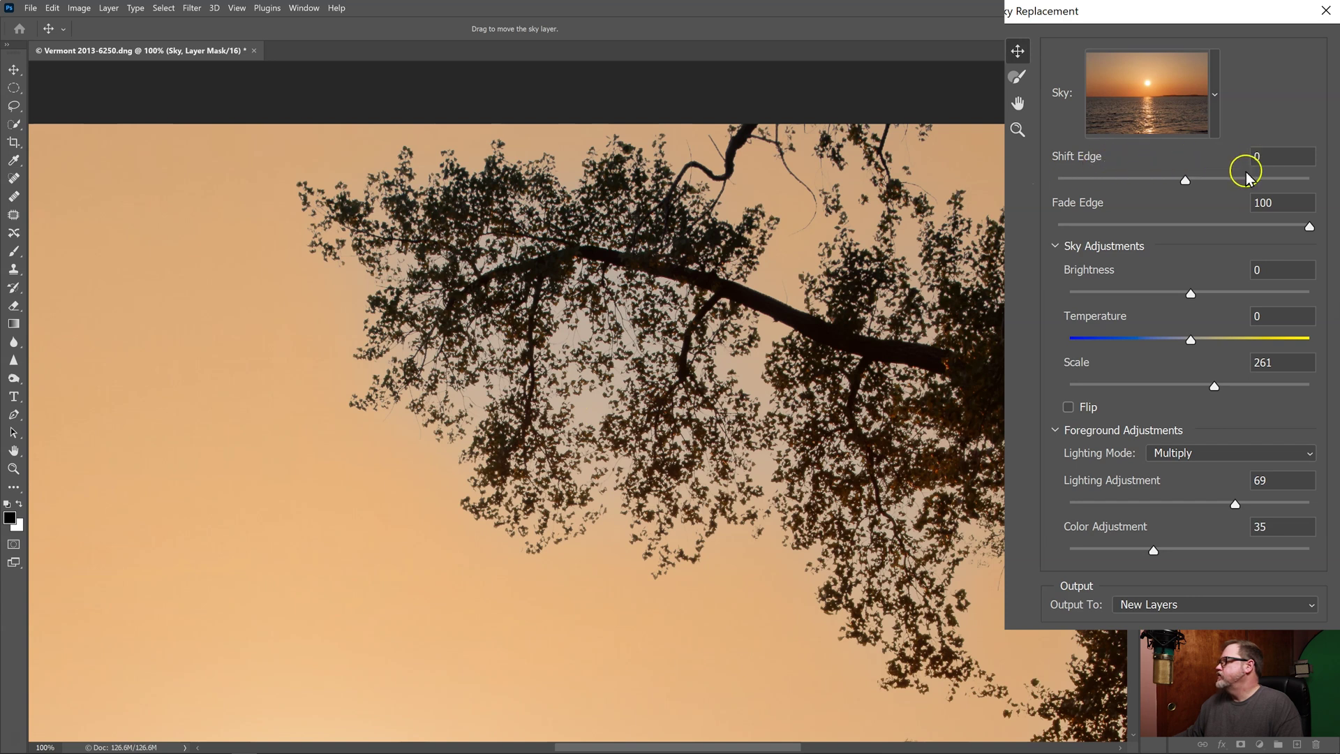
Try several Shift Edge values, settling at 63 so the sky fills around the branches
drag(1184, 183, 1175, 183)
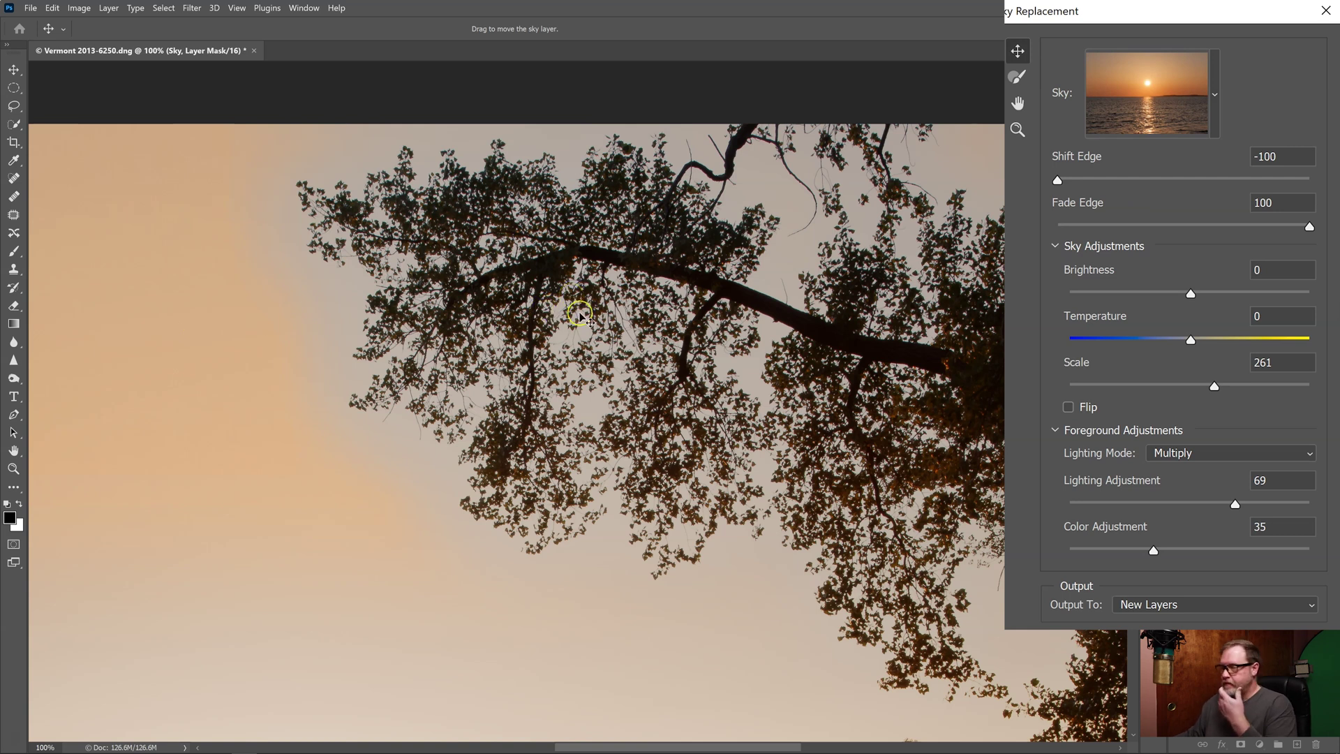
drag(1057, 180, 1223, 183)
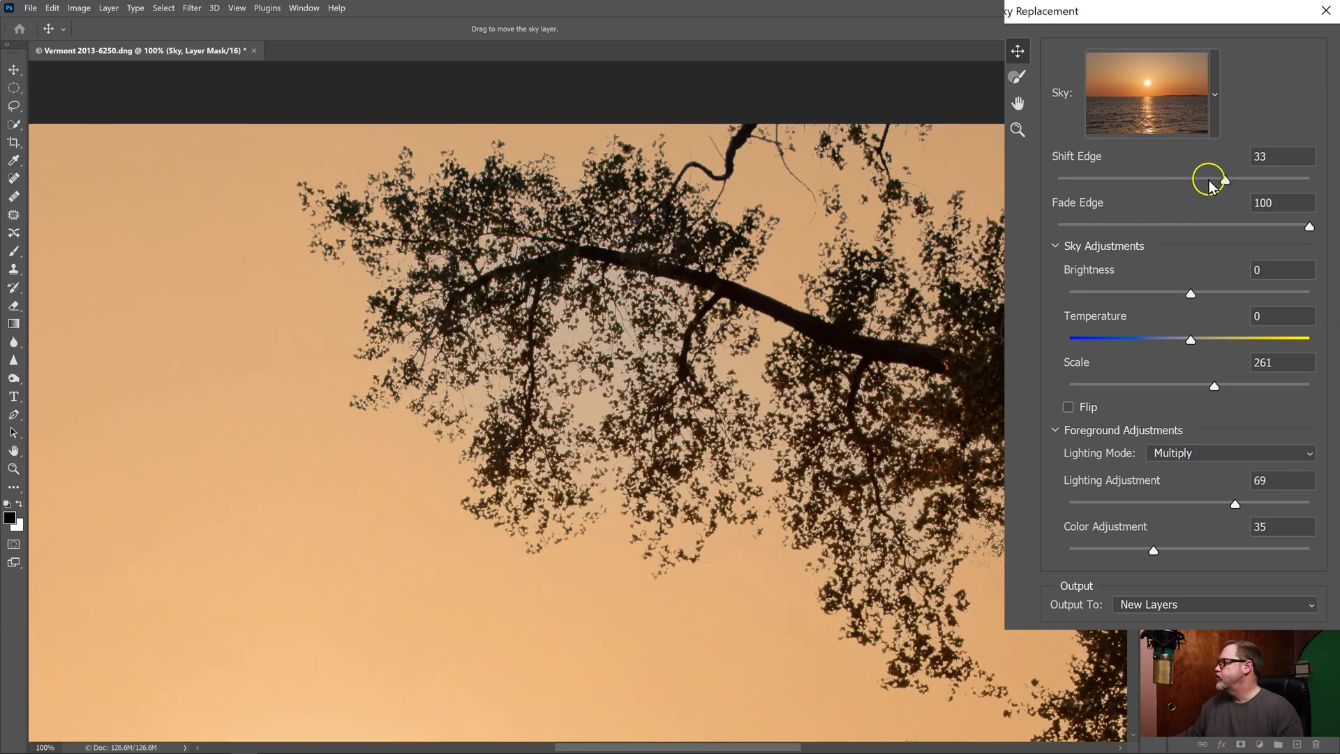
drag(1225, 178, 1257, 180)
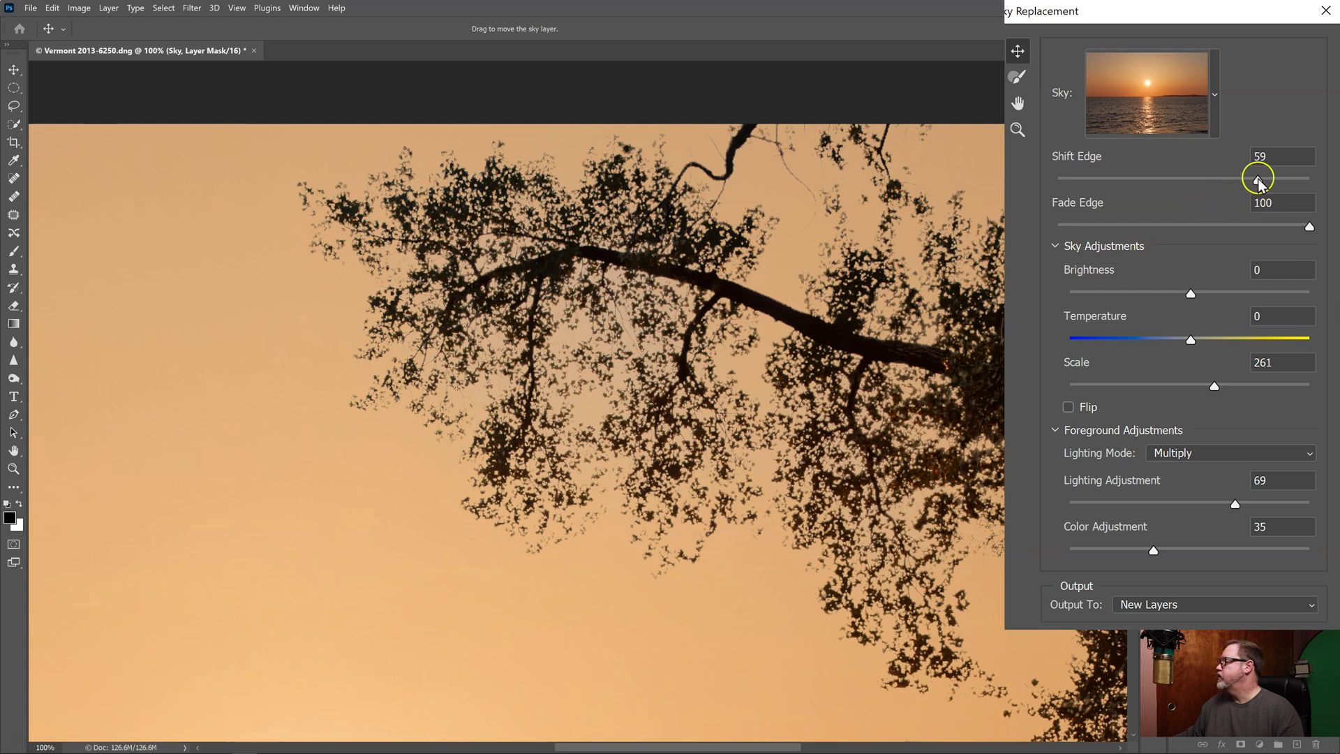
drag(1258, 179, 1261, 180)
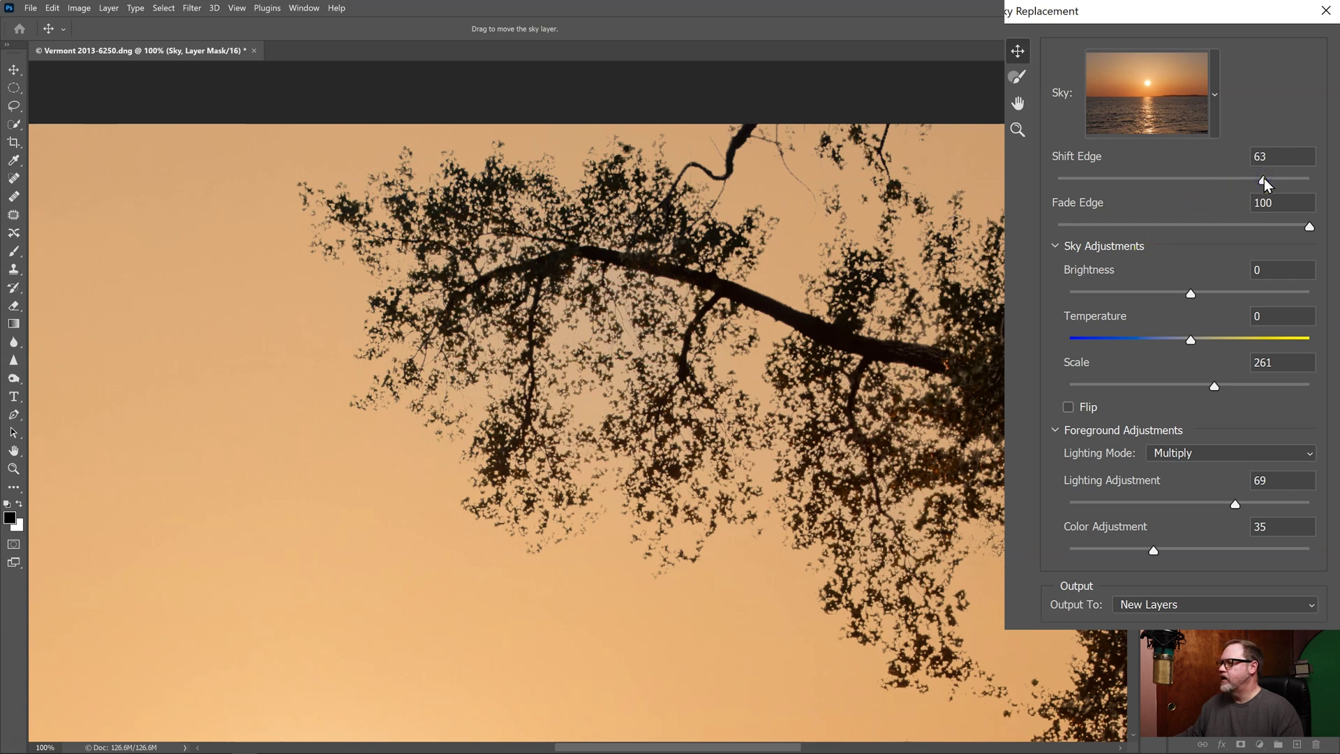
drag(1134, 265, 1265, 185)
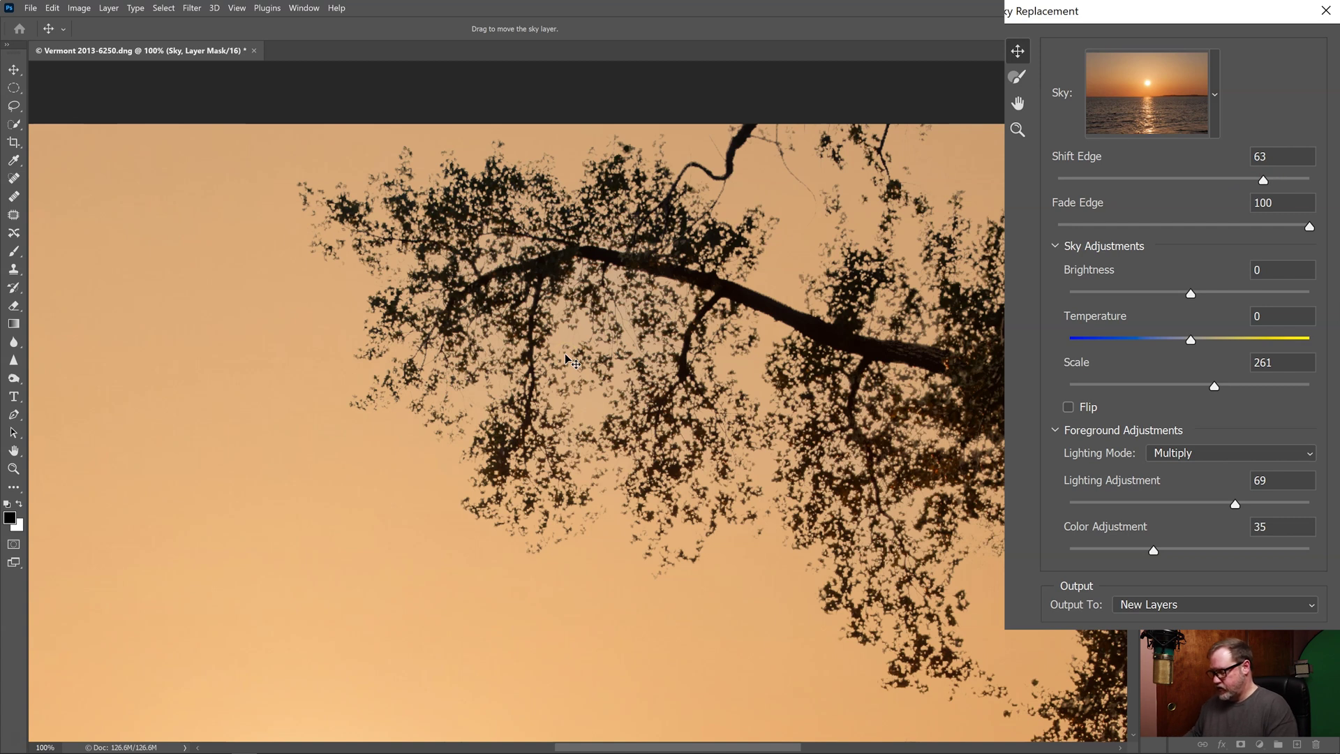
Zoom out to 50% and set Shift Edge 71, Brightness 28, Fade Edge 71, Temperature -24
key(ctrl+minus)
key(ctrl+minus)
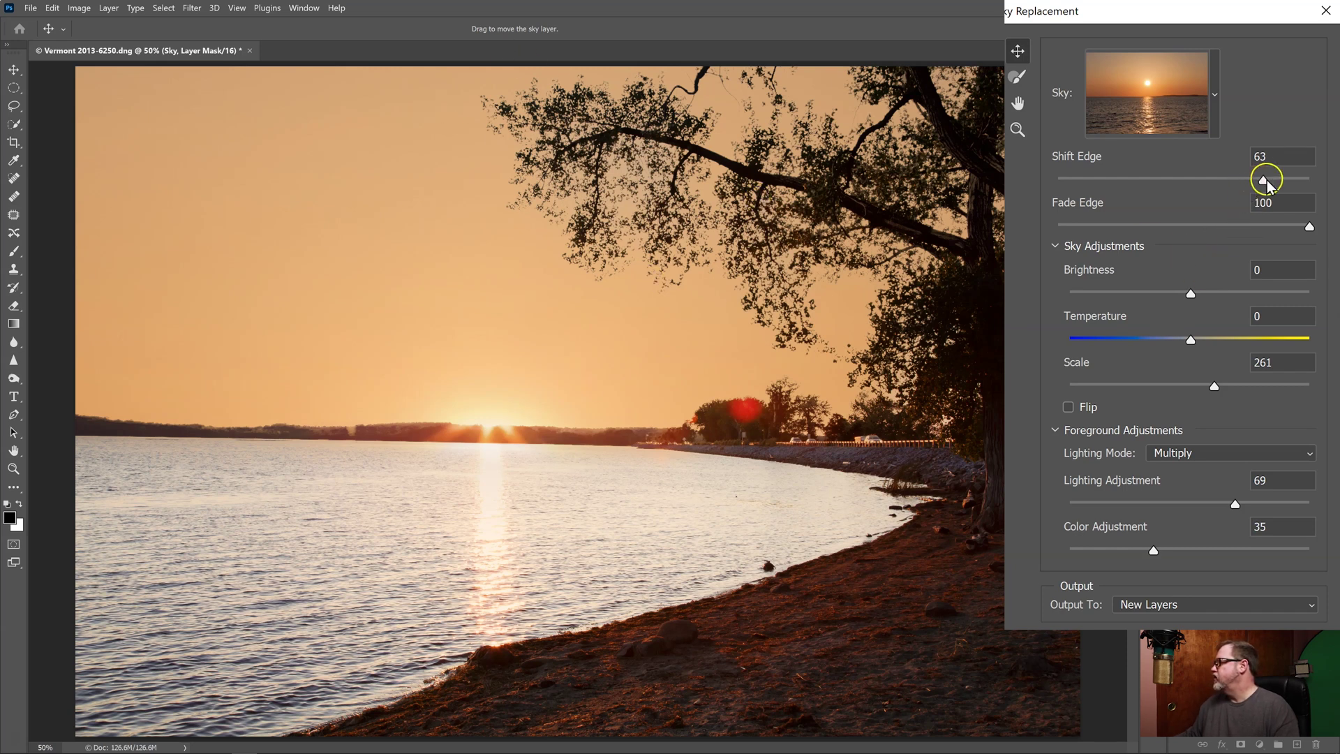
drag(1267, 180, 1273, 182)
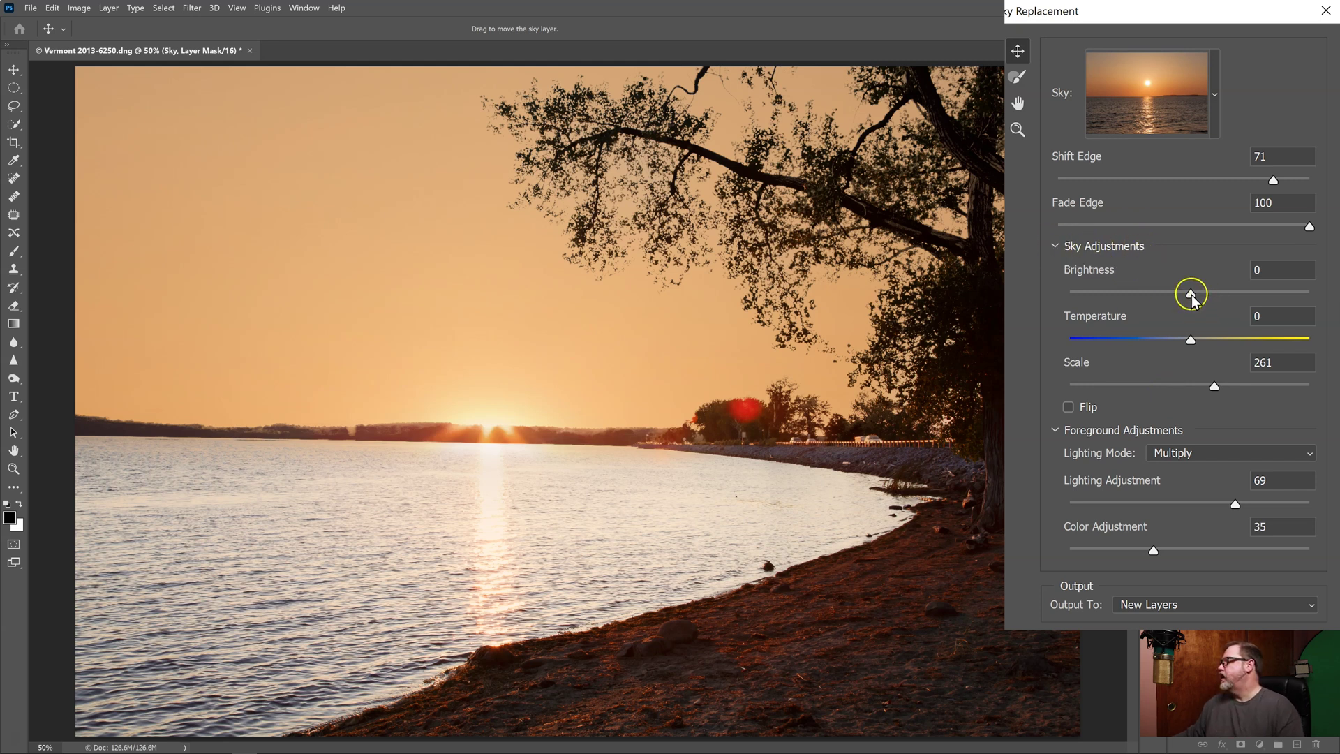
drag(1191, 293, 1224, 298)
click(581, 552)
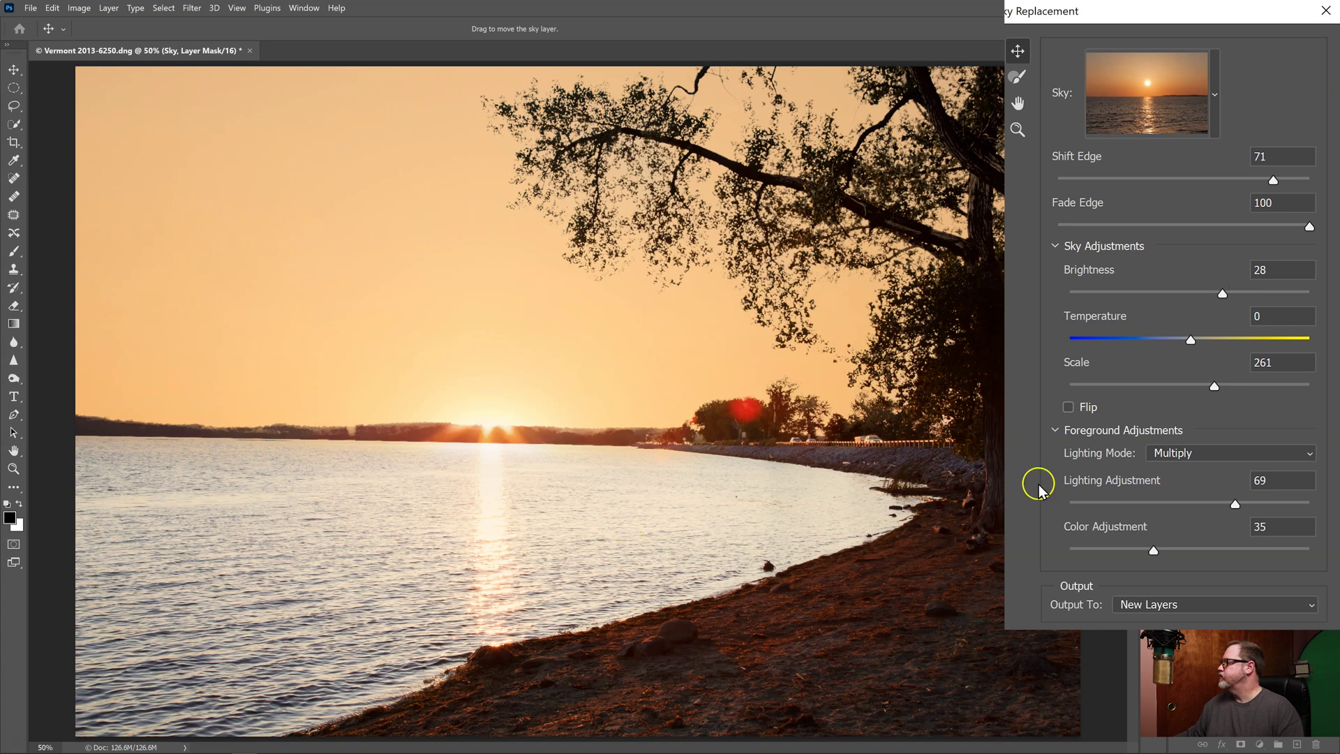
drag(1308, 230, 1237, 234)
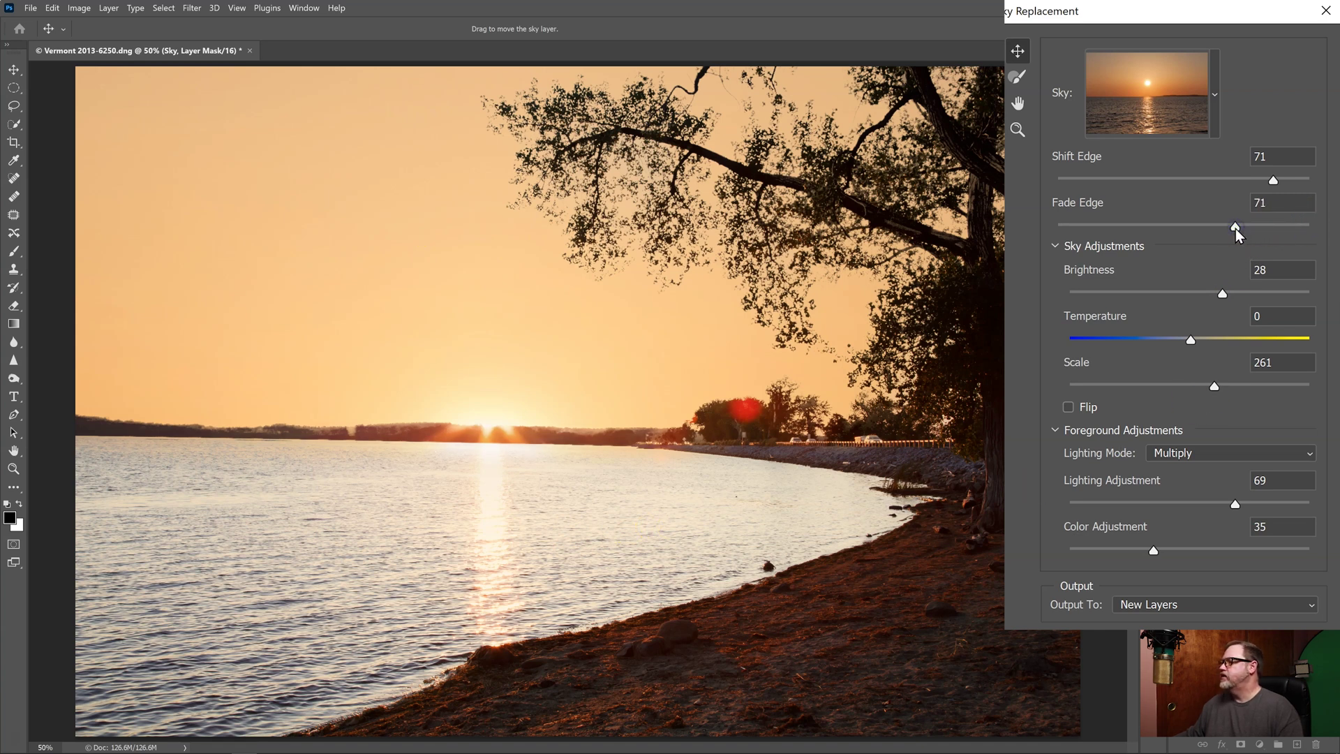
drag(1191, 340, 1167, 352)
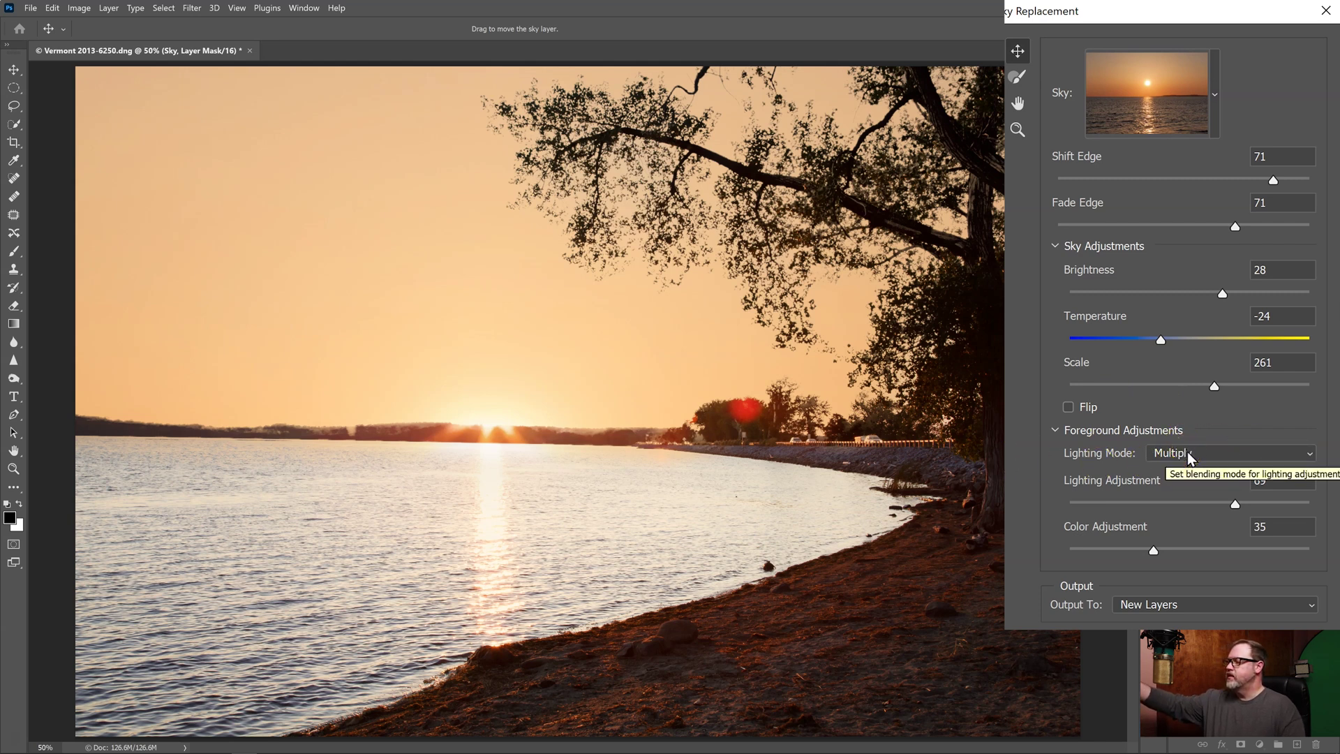
click(419, 385)
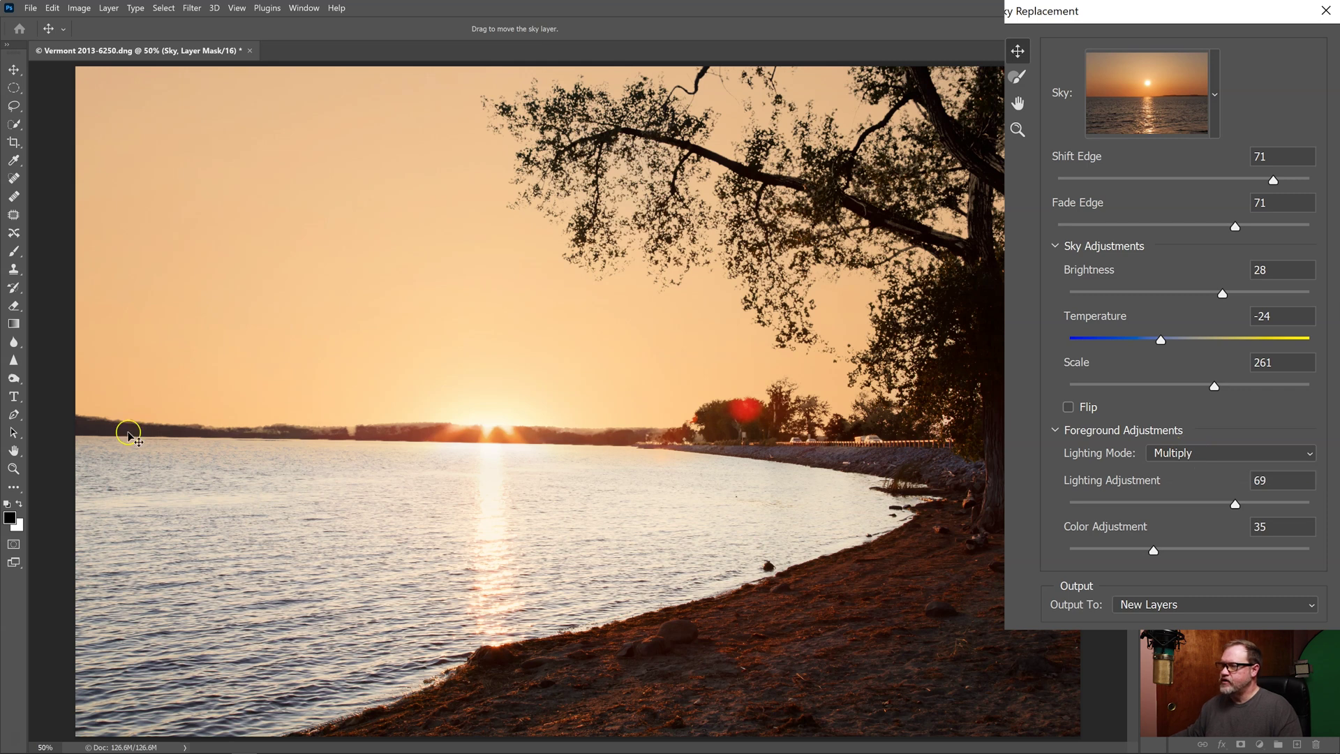
click(386, 401)
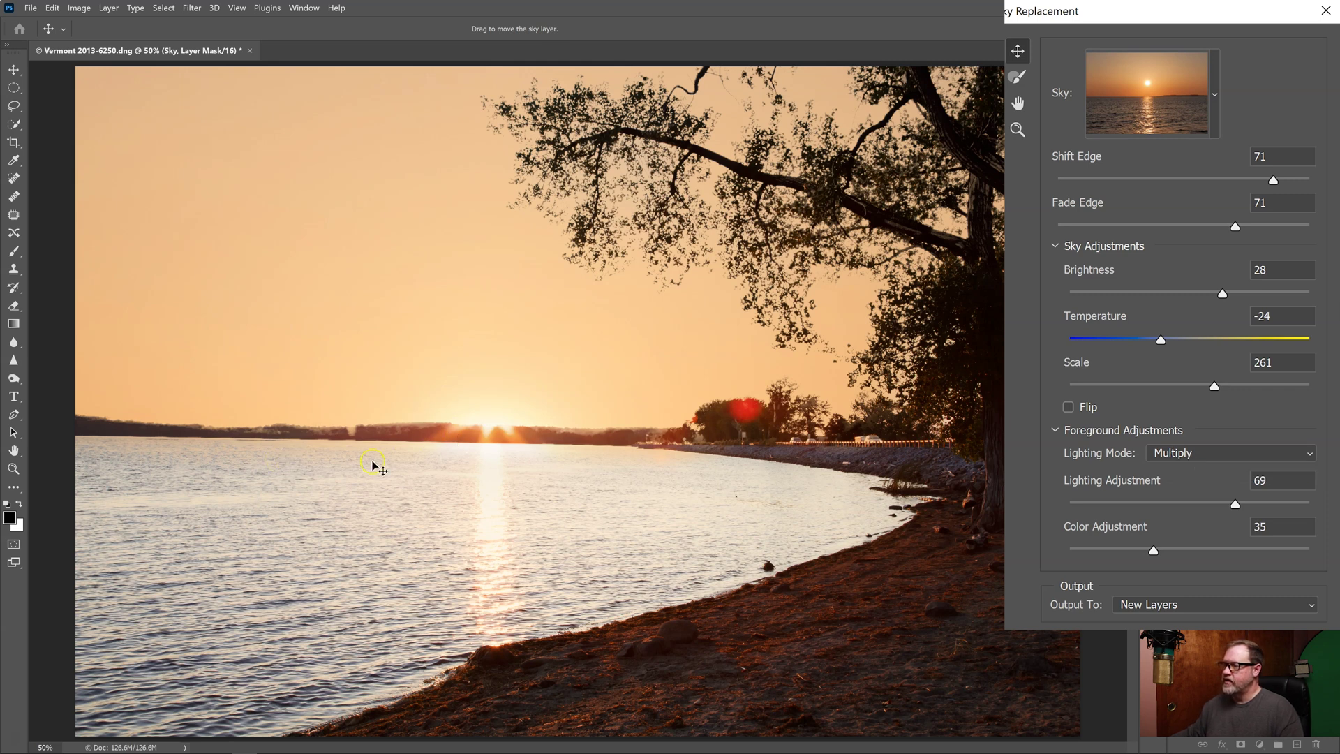
click(1168, 453)
click(1173, 488)
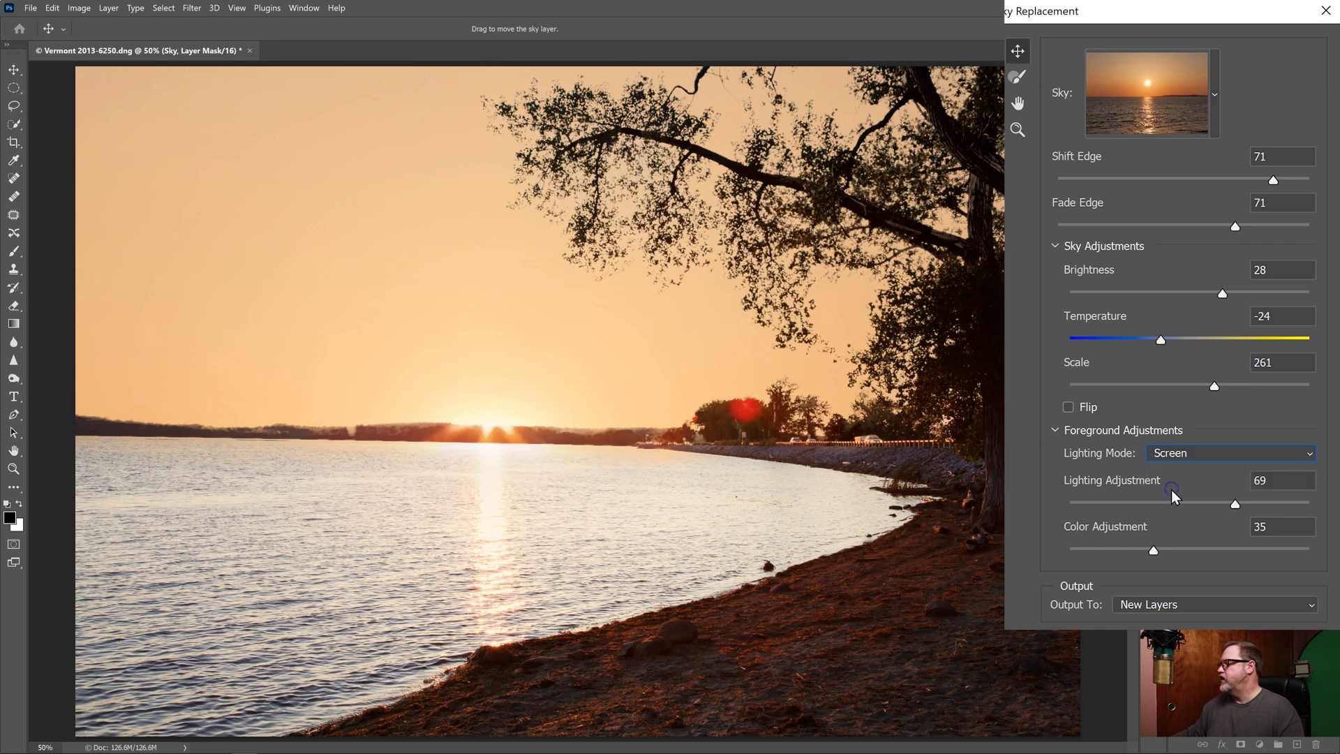
click(439, 477)
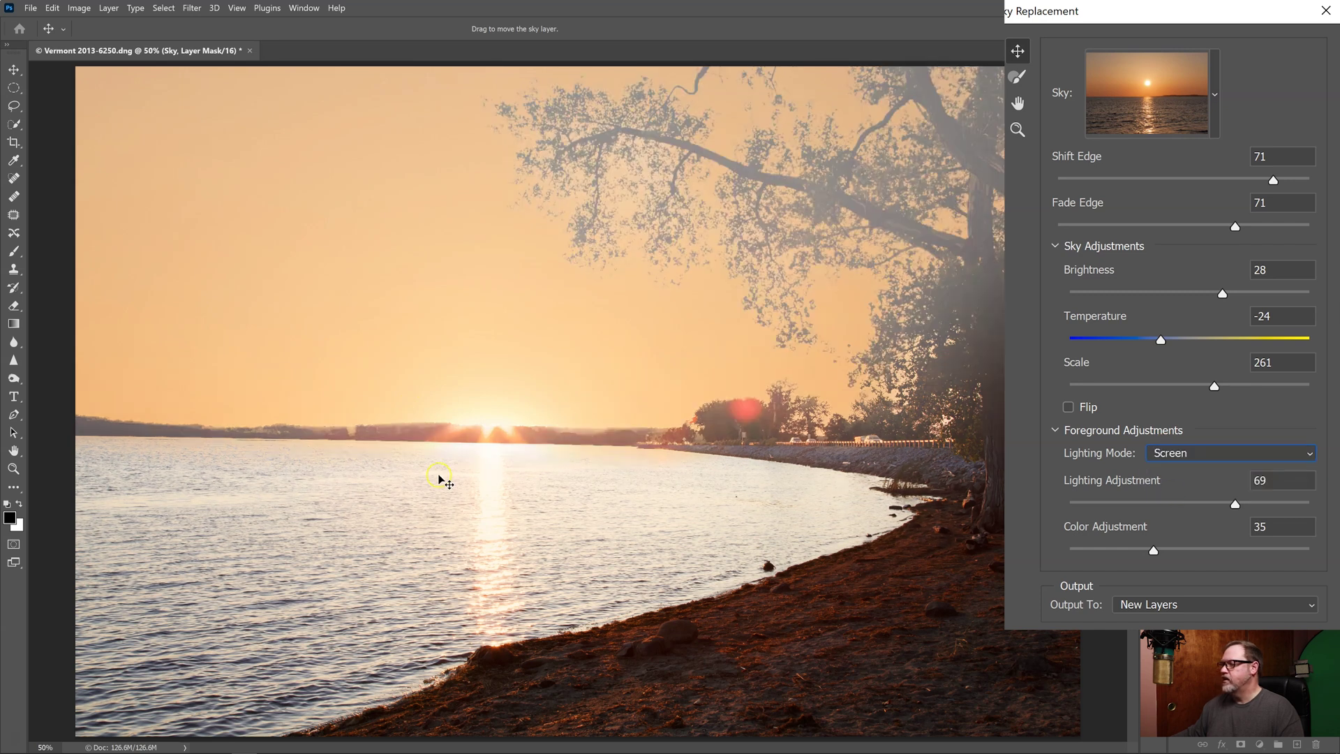
click(1177, 455)
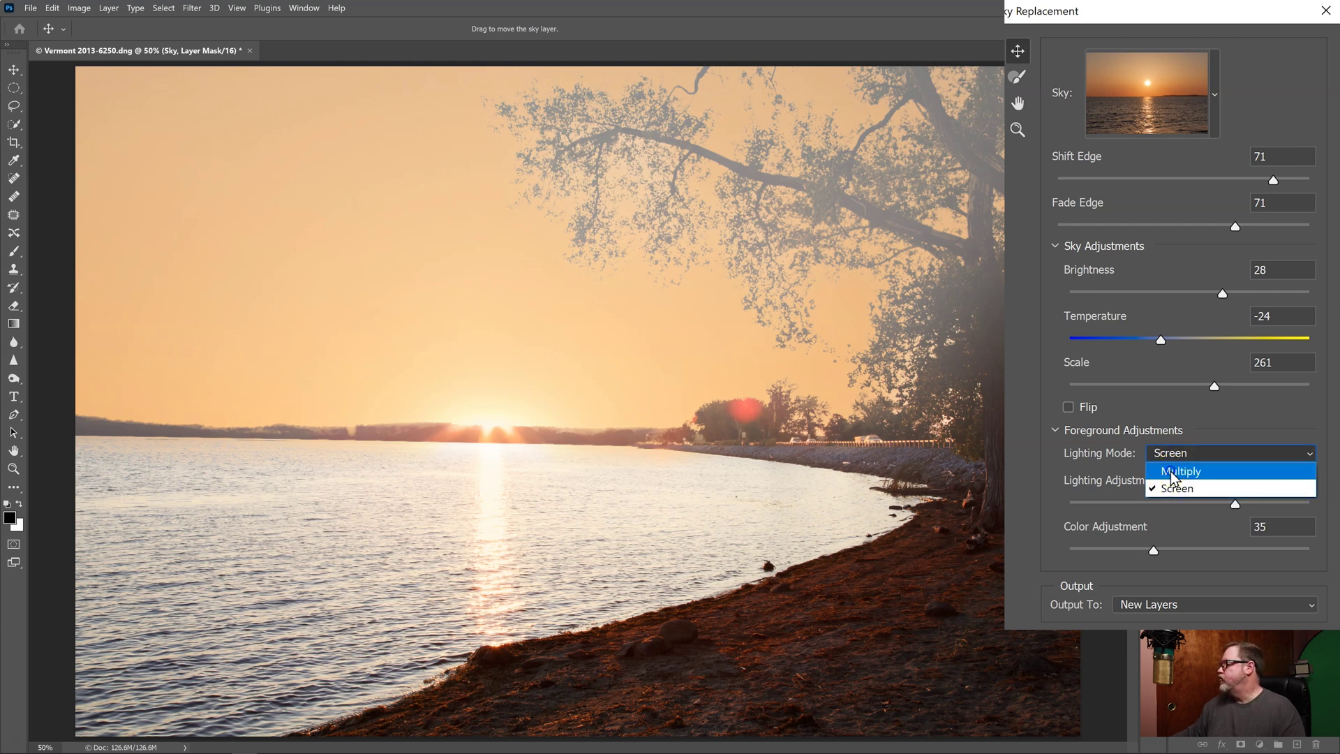
click(1170, 471)
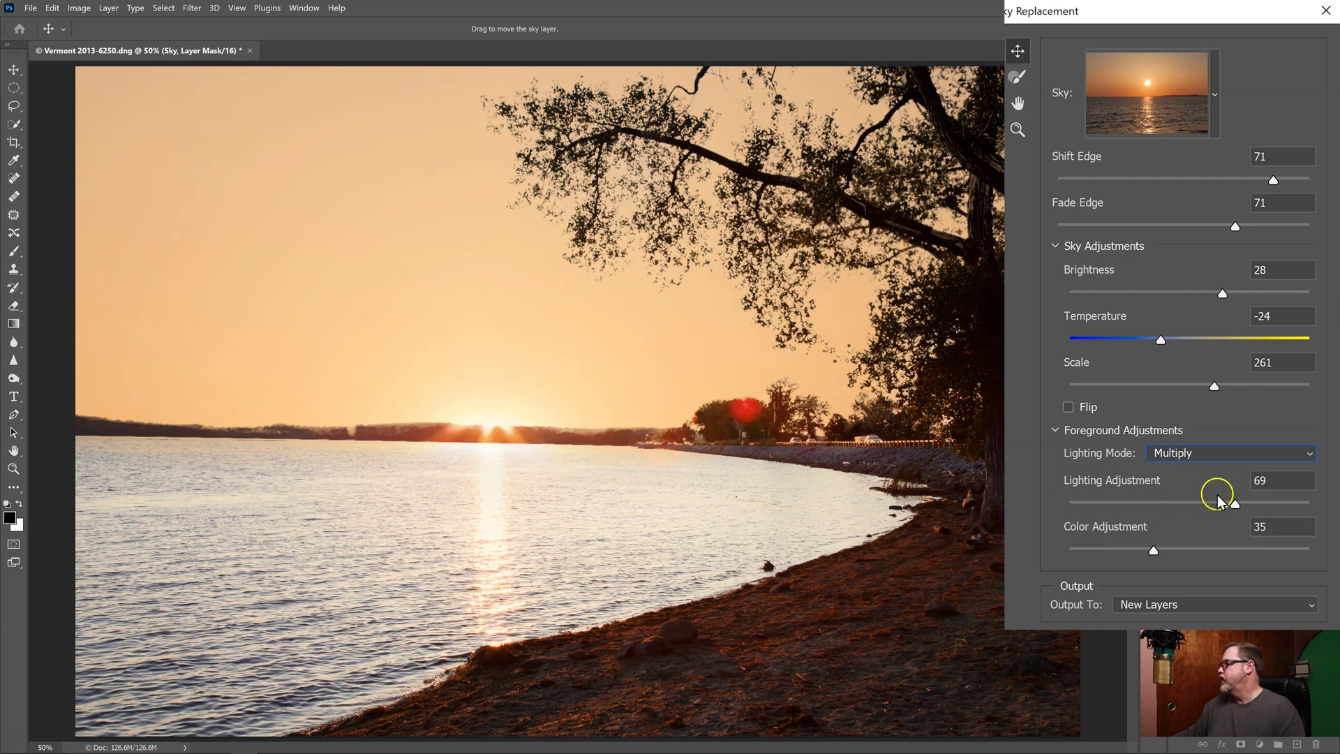
Compare Lighting Adjustment at 0, then set it to 79 and Color Adjustment to 0
drag(1235, 504, 1029, 505)
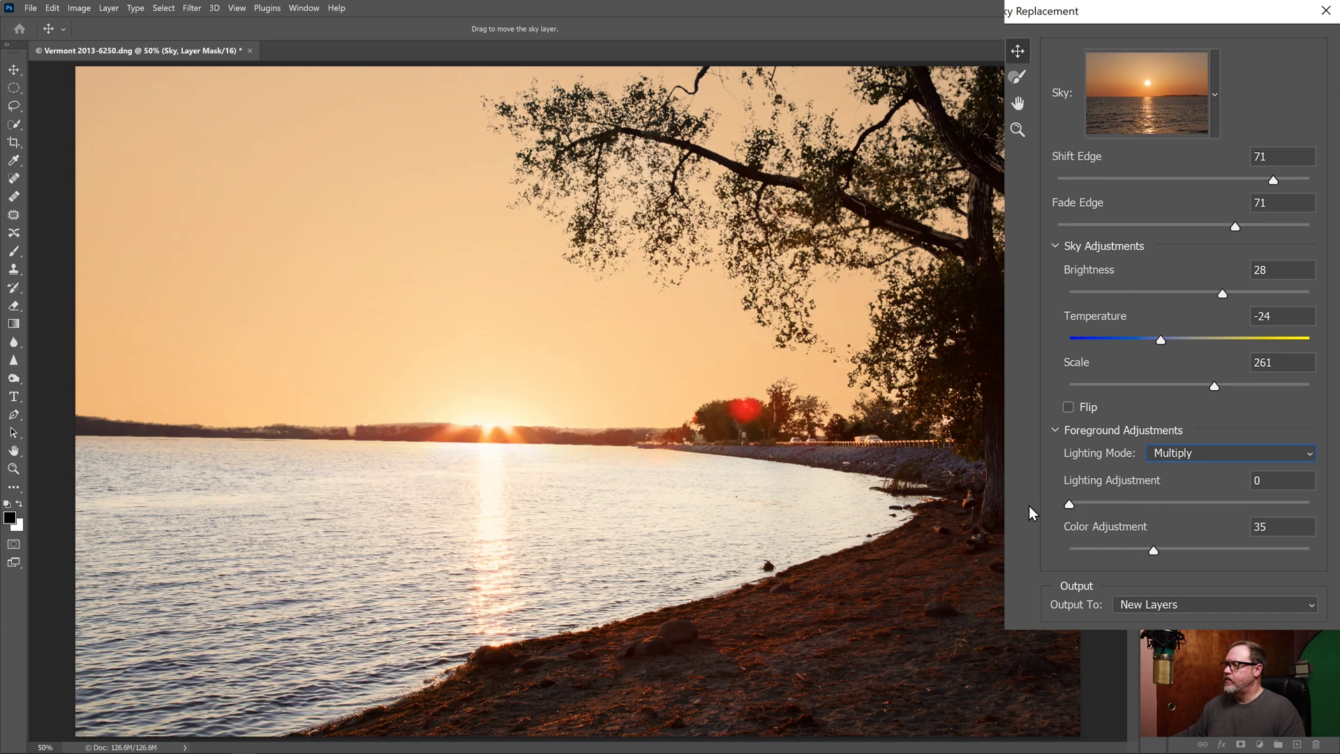
click(598, 365)
drag(1068, 504, 1258, 504)
drag(1153, 550, 1070, 550)
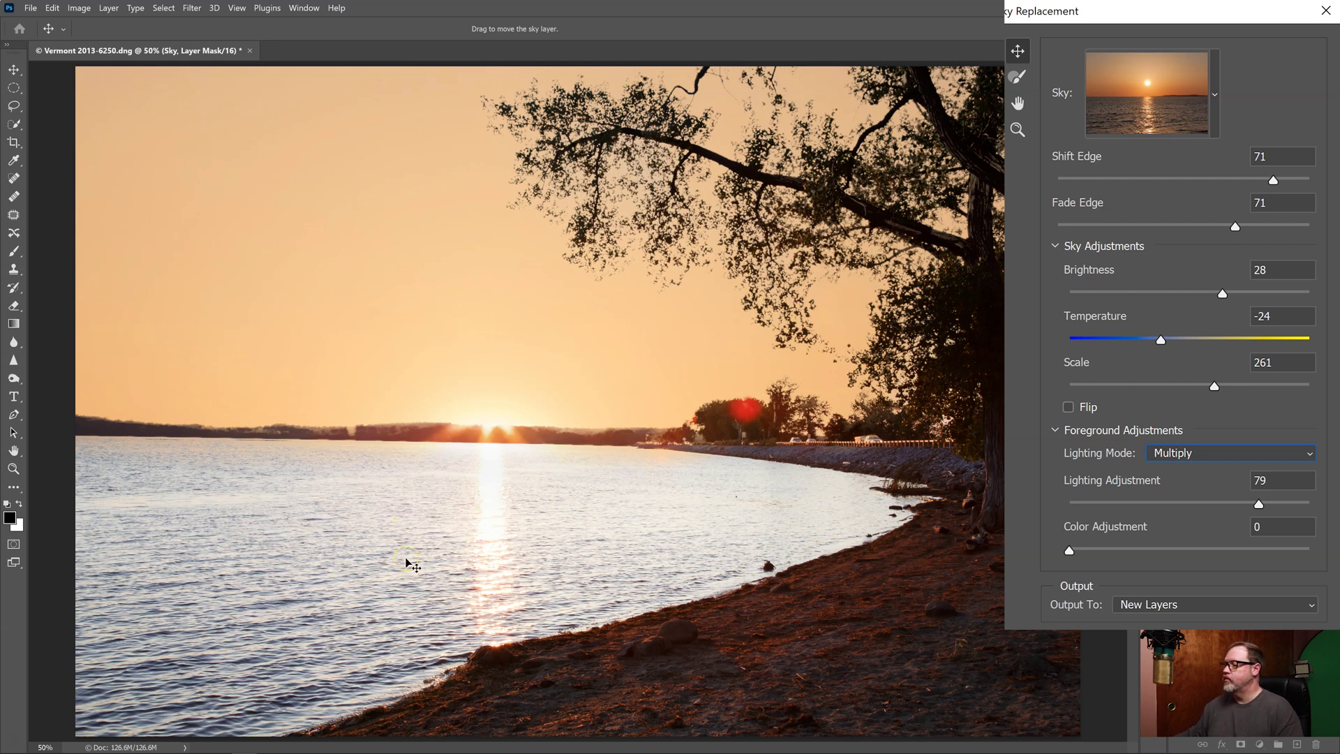
Raise the foreground Color Adjustment from 0 to 78 to warm the water and shore
drag(1069, 550, 1149, 550)
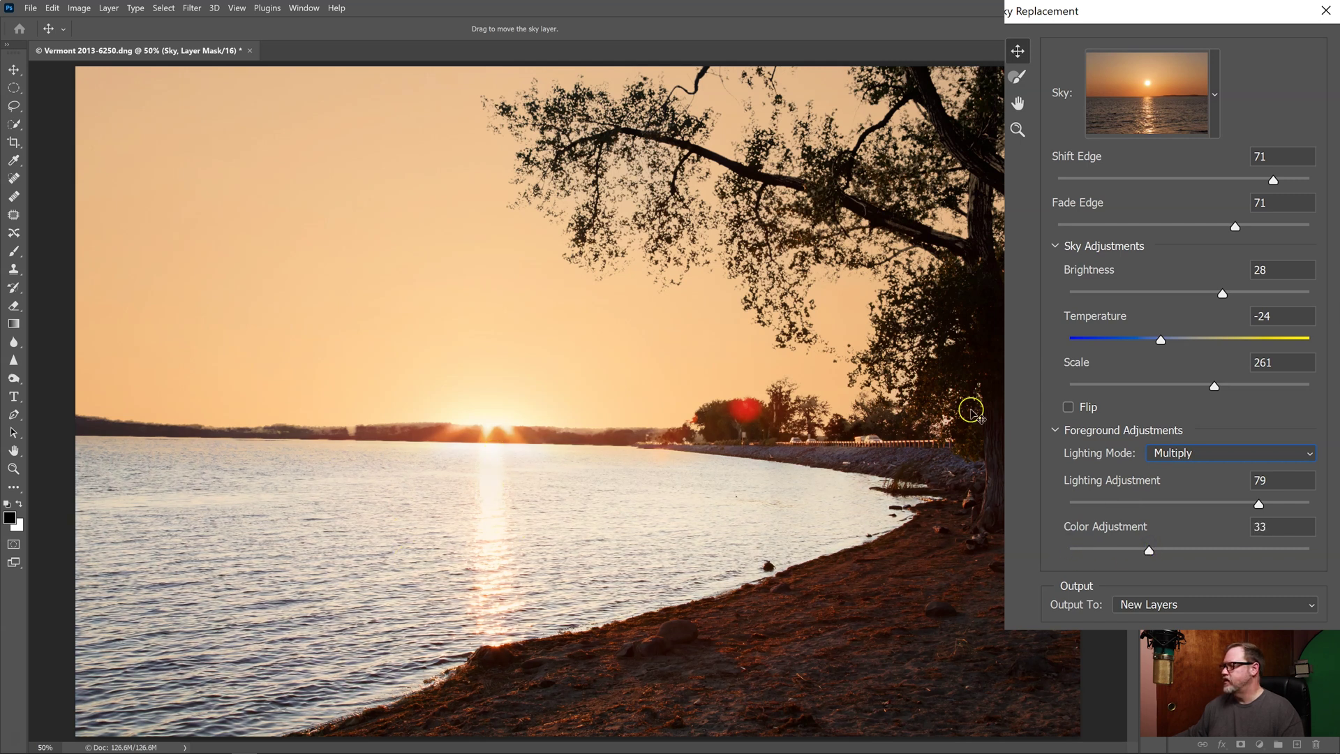
drag(1148, 550, 1236, 551)
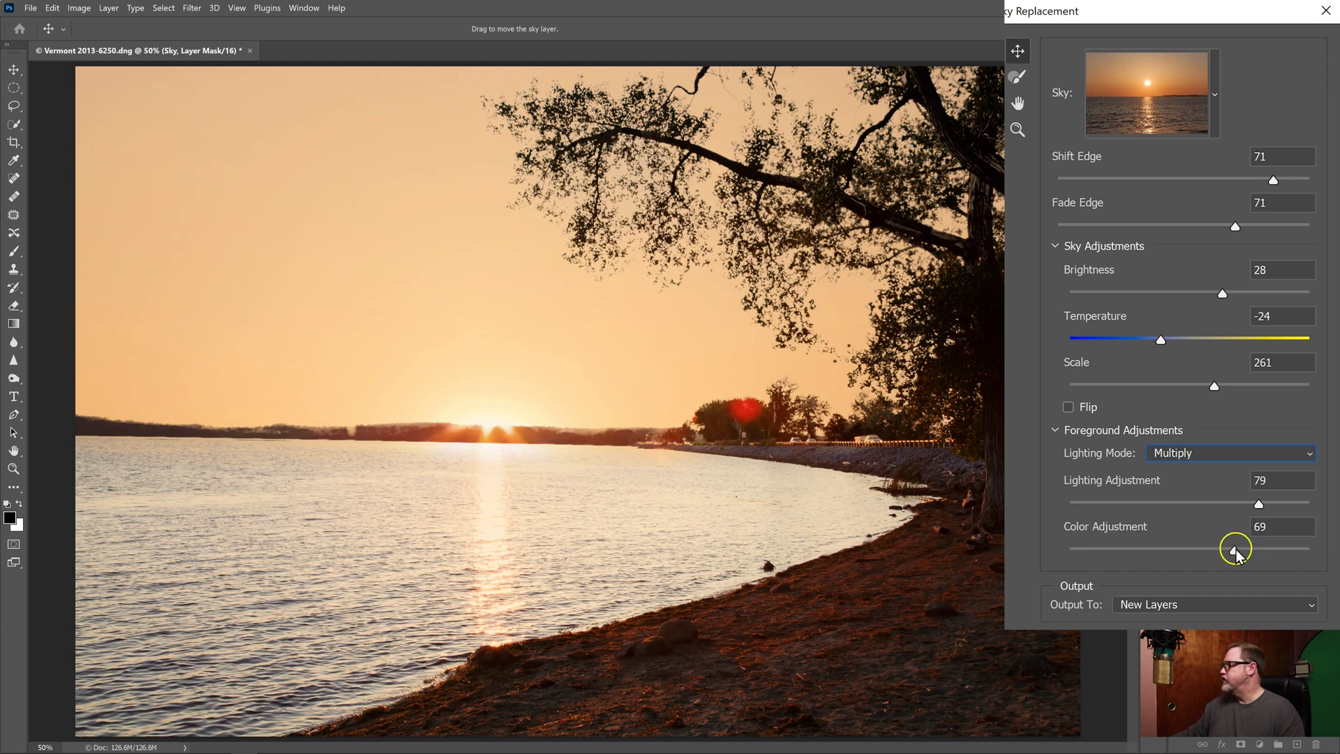
drag(1234, 551, 1243, 552)
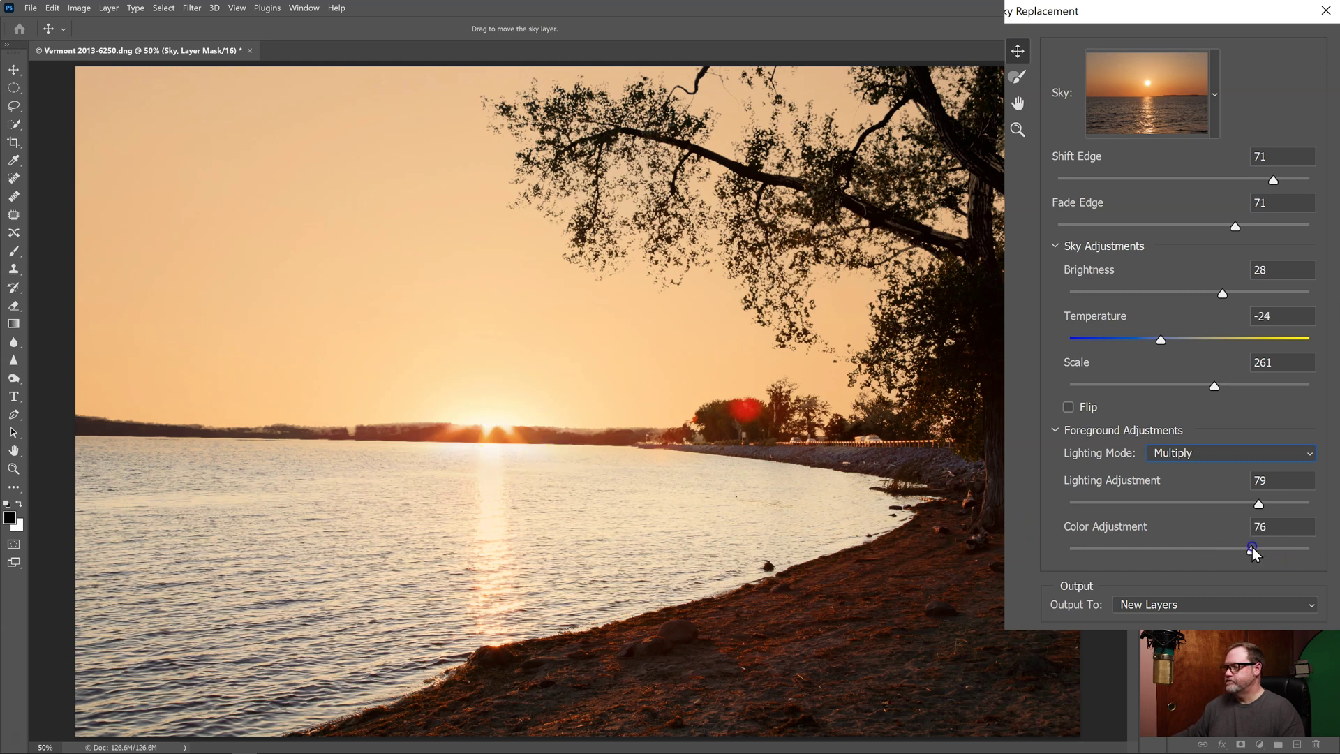
click(1254, 553)
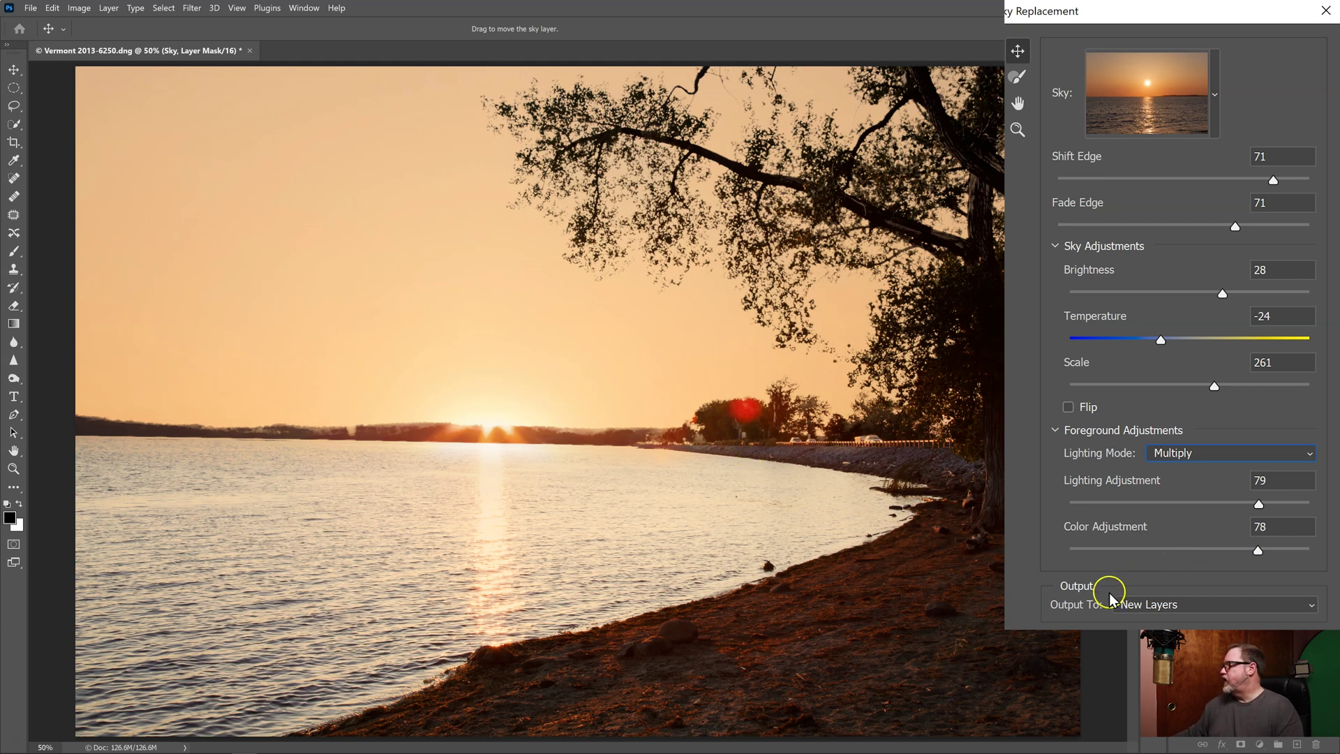
Keep Output To set to New Layers and confirm the Sky Replacement dialog
click(1310, 605)
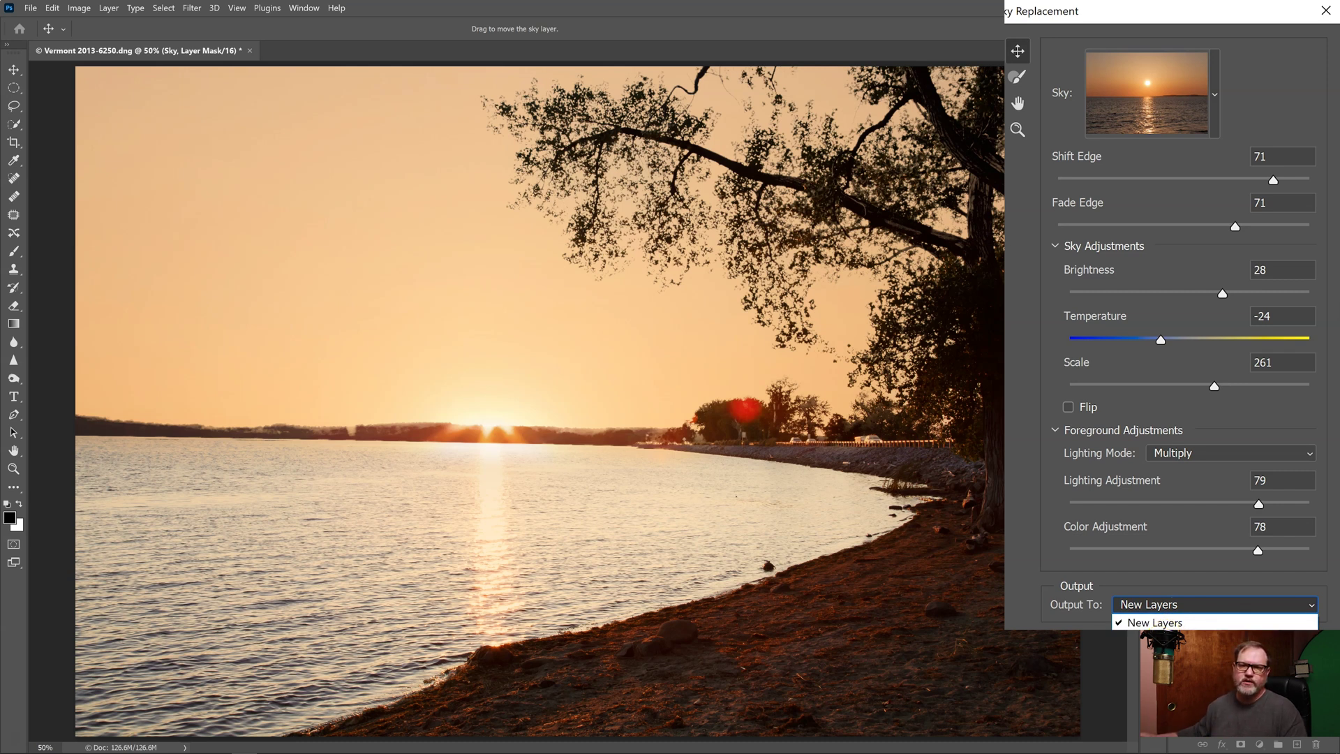
click(1154, 624)
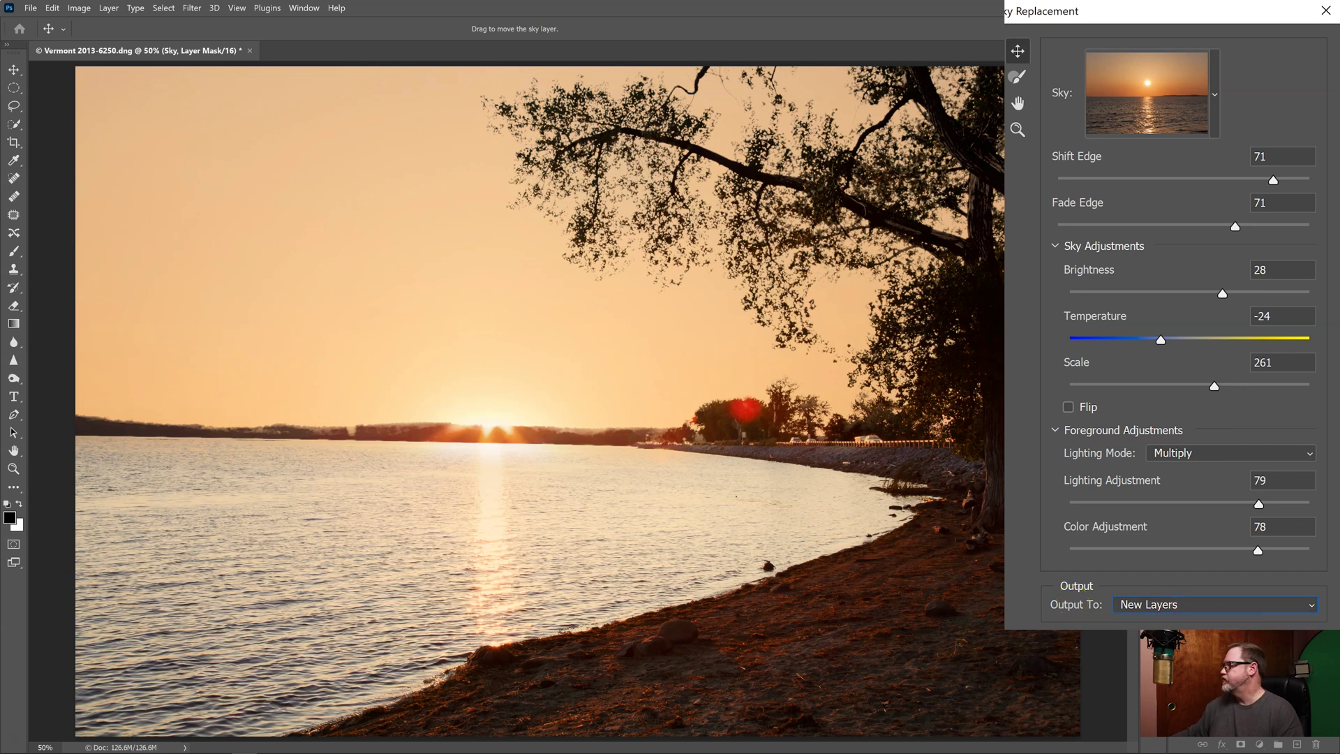
key(Return)
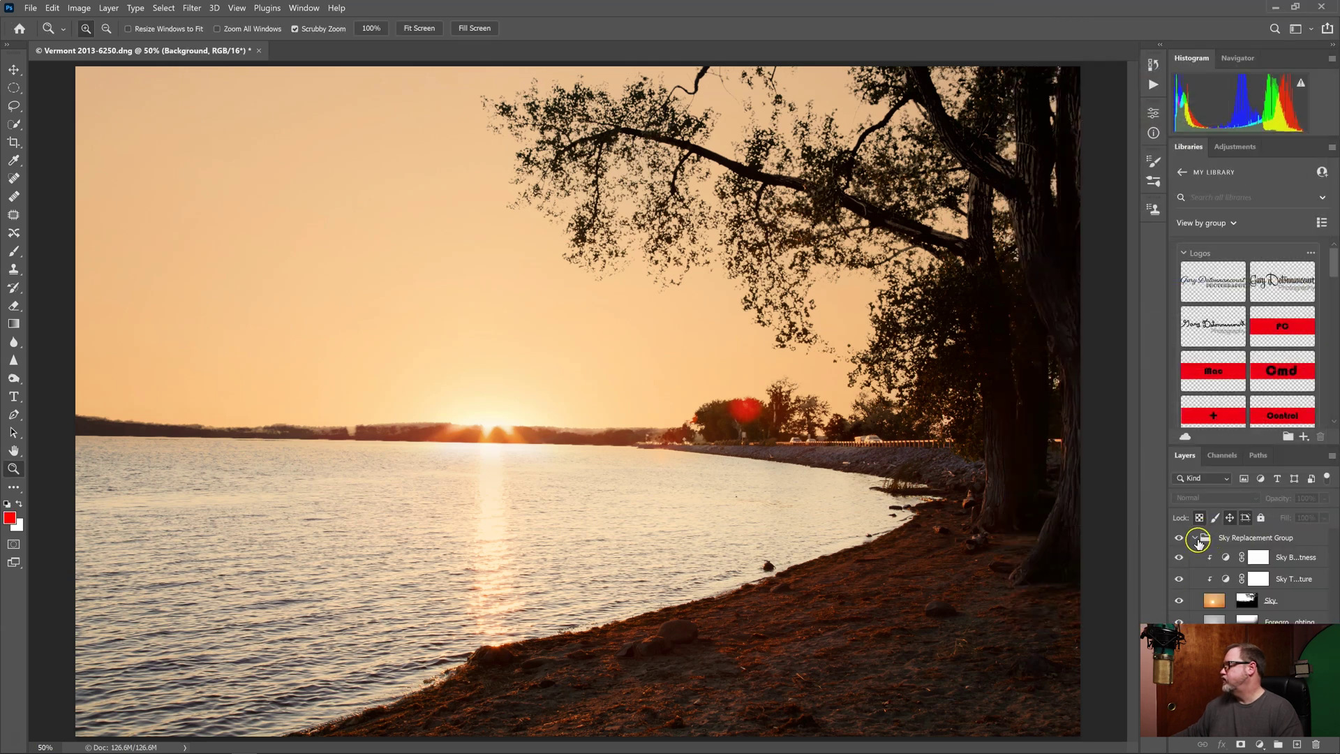
click(1196, 540)
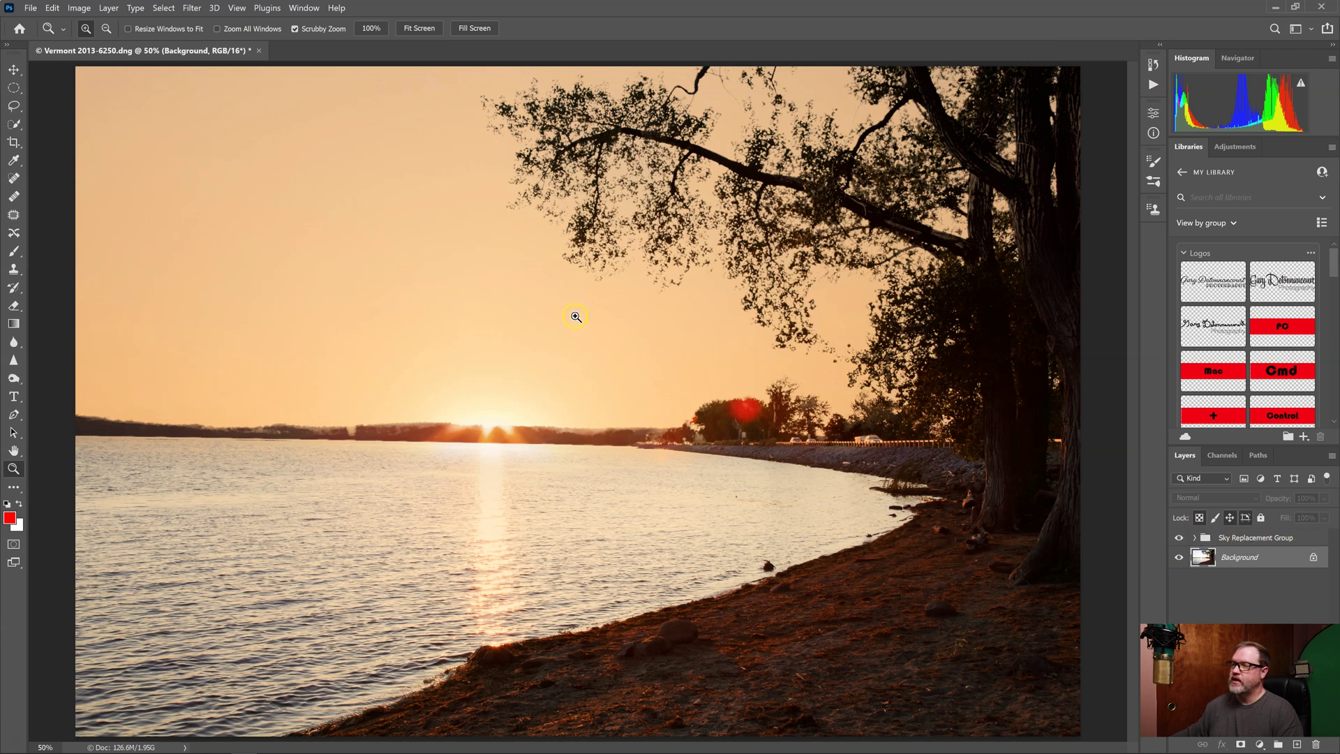
click(1195, 538)
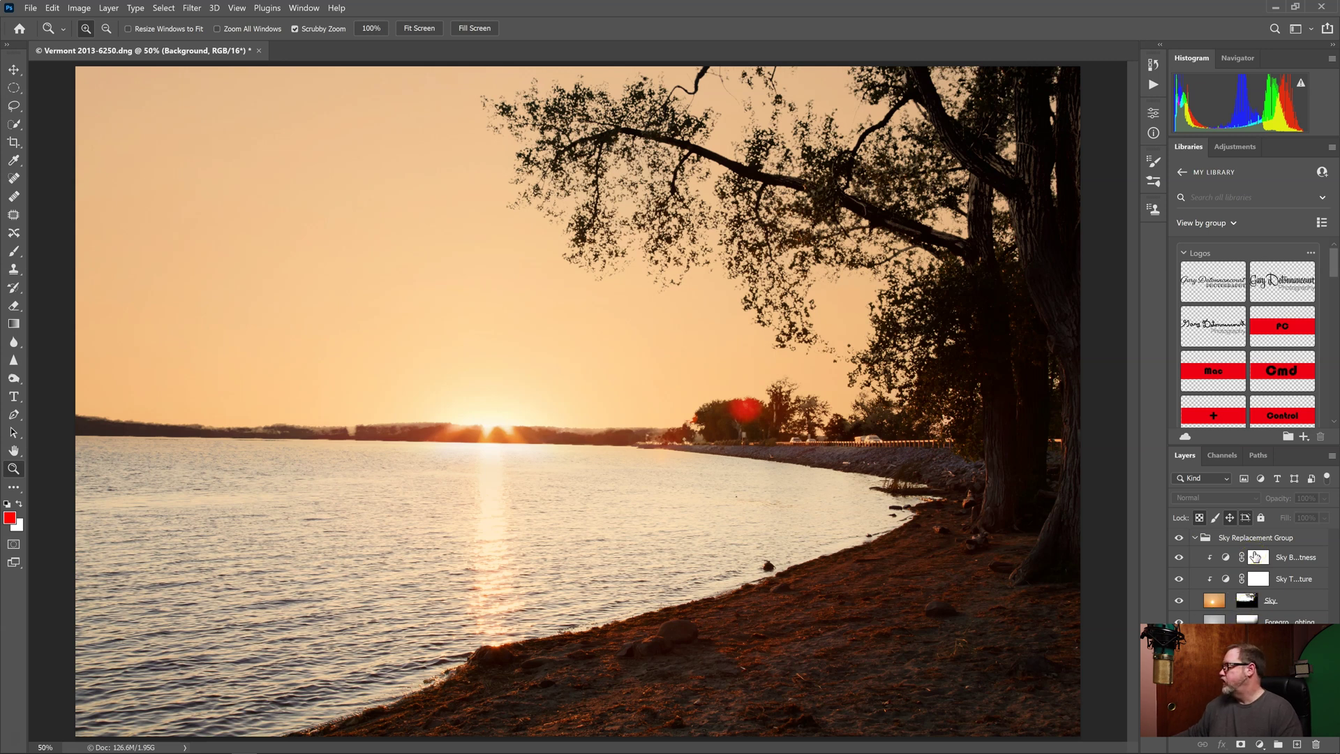
click(1255, 618)
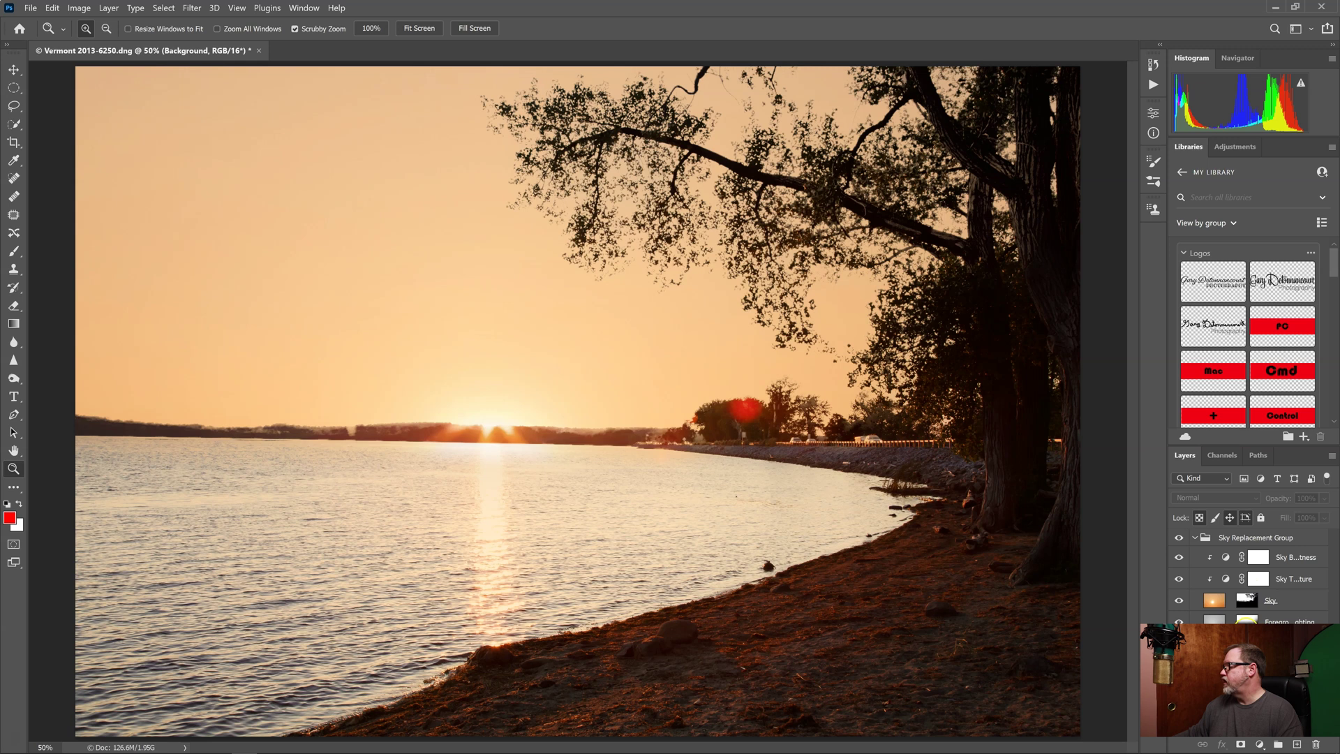
click(1258, 580)
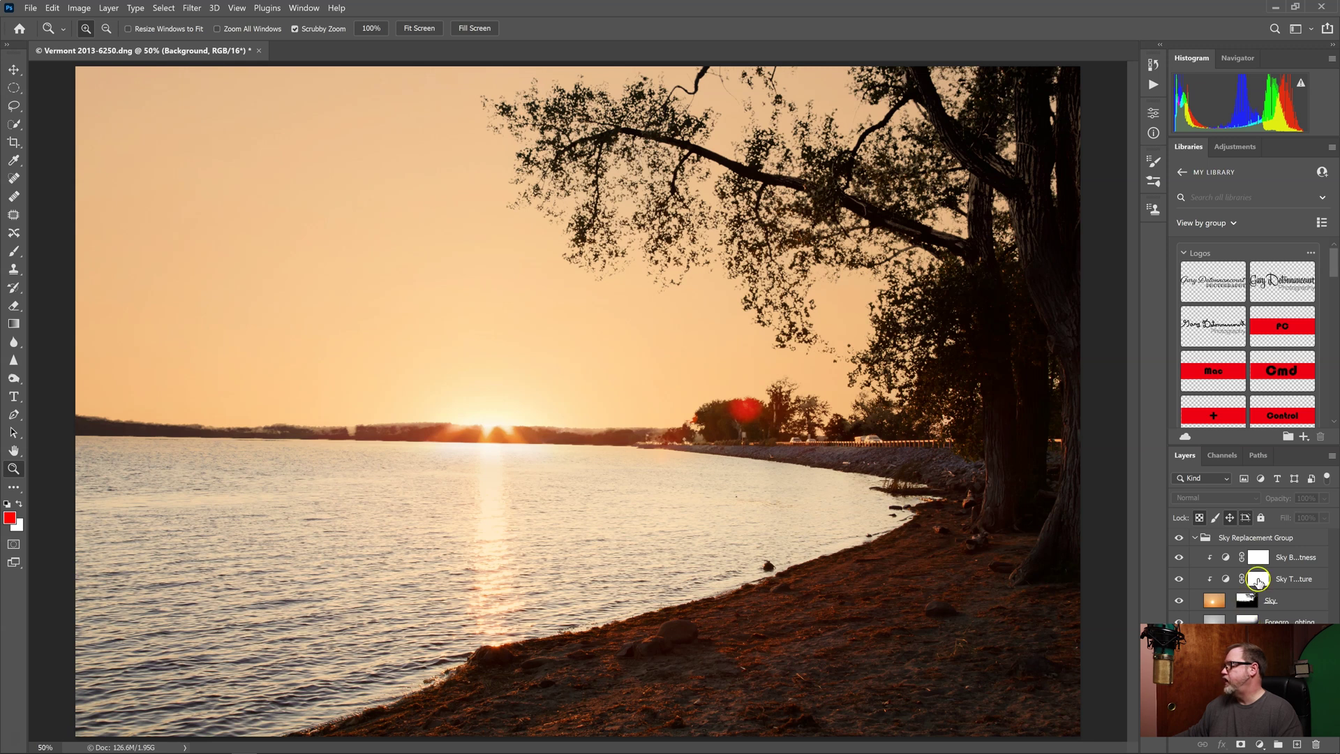
click(1165, 554)
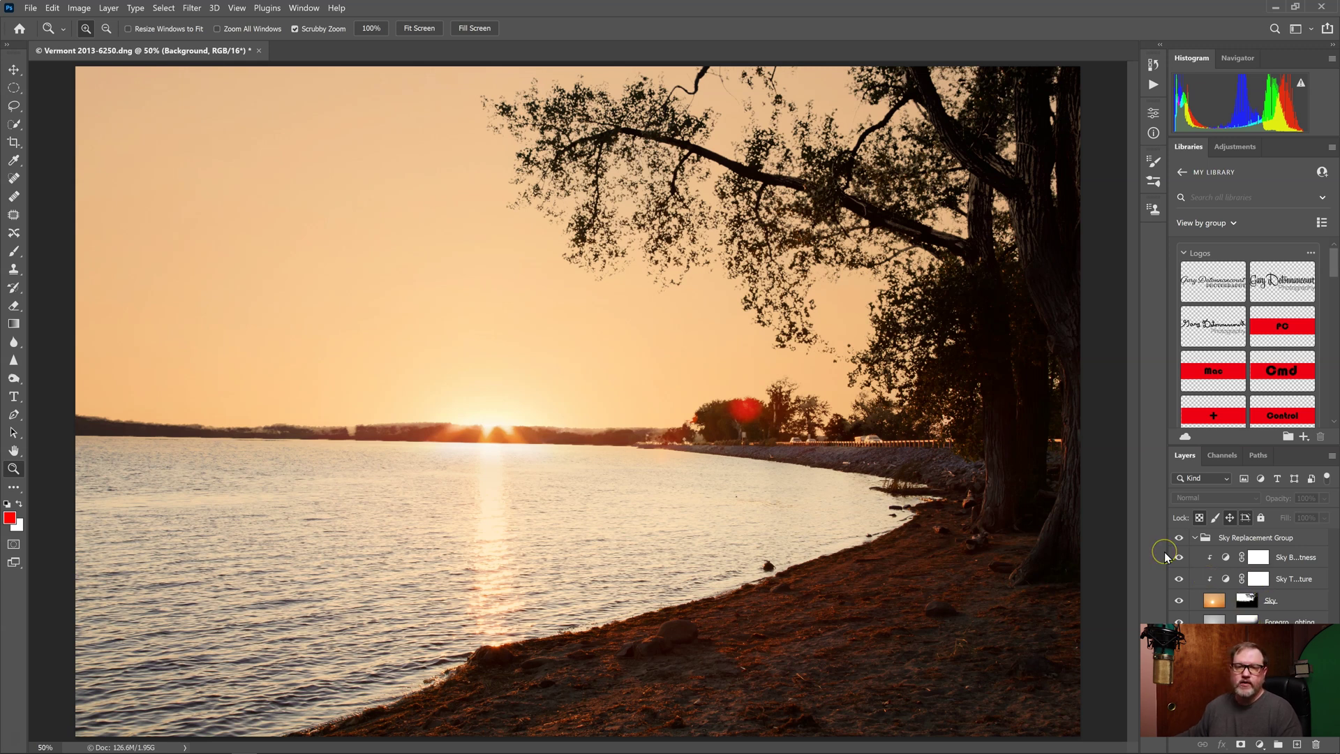